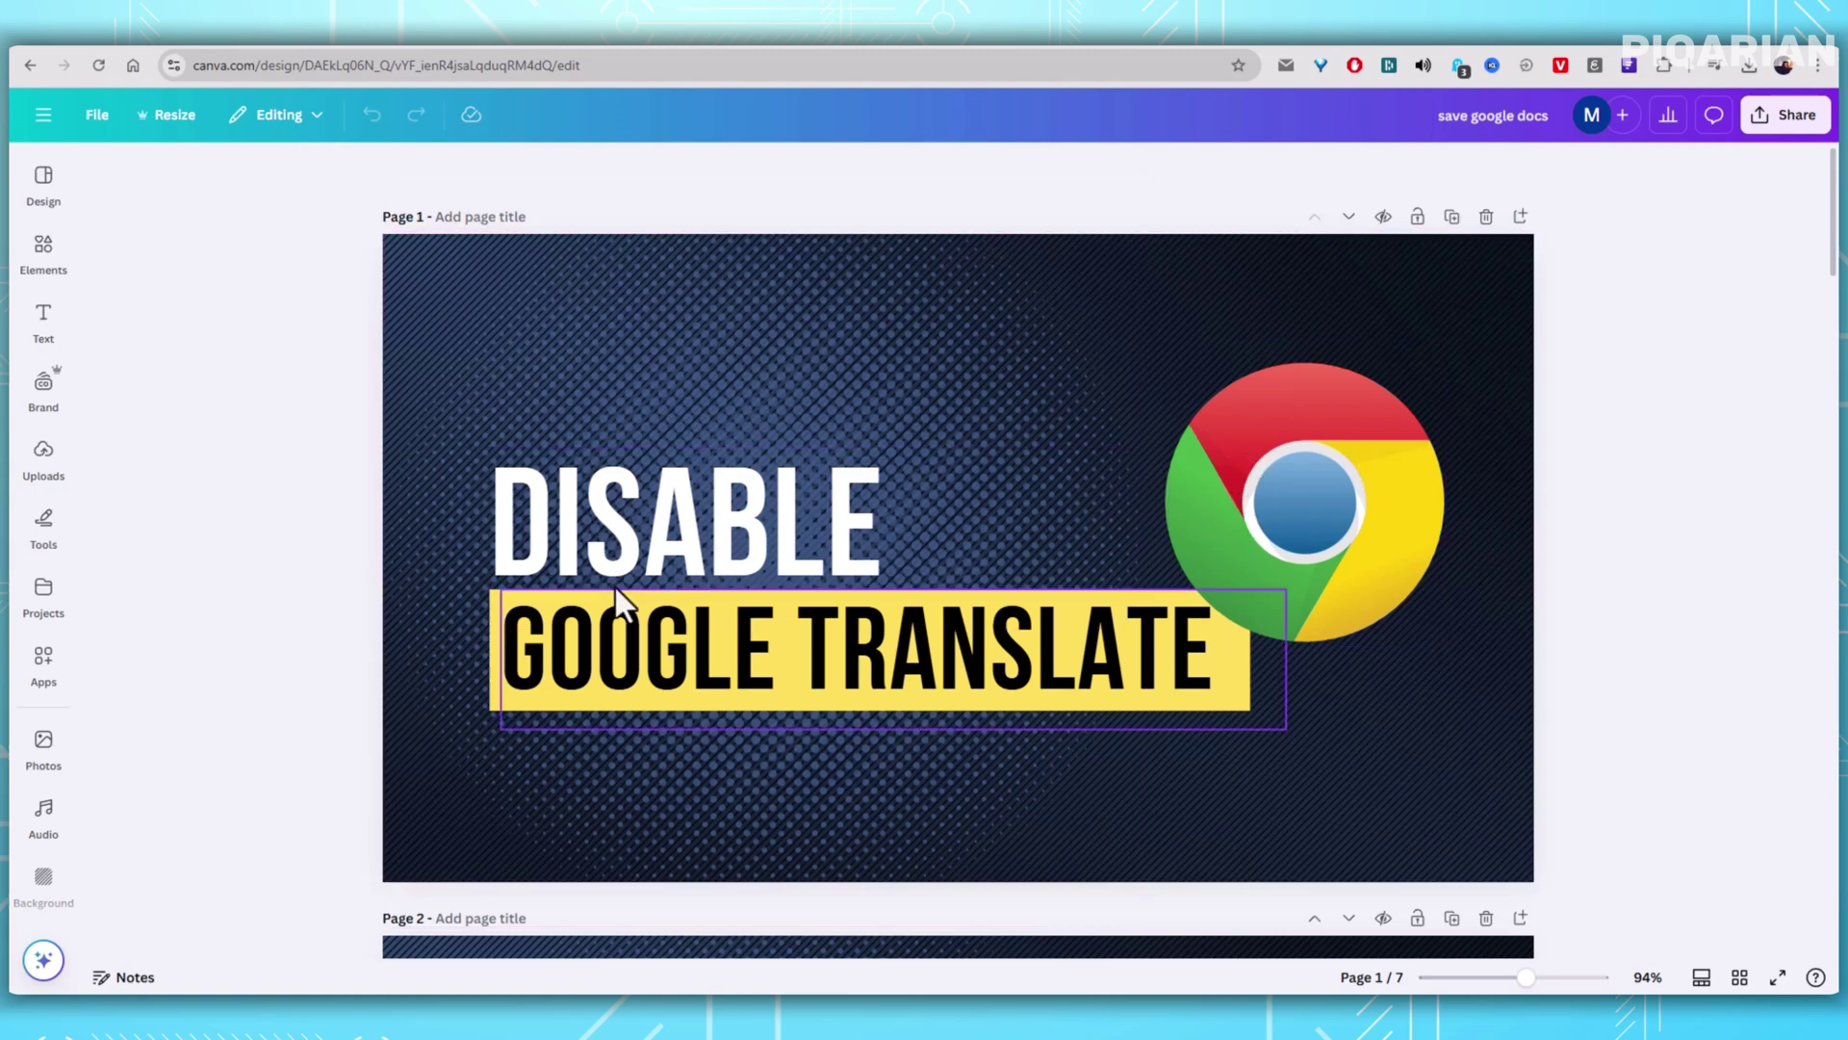
scroll(497, 541, "down", 2)
scroll(953, 549, "down", 1)
scroll(881, 546, "down", 2)
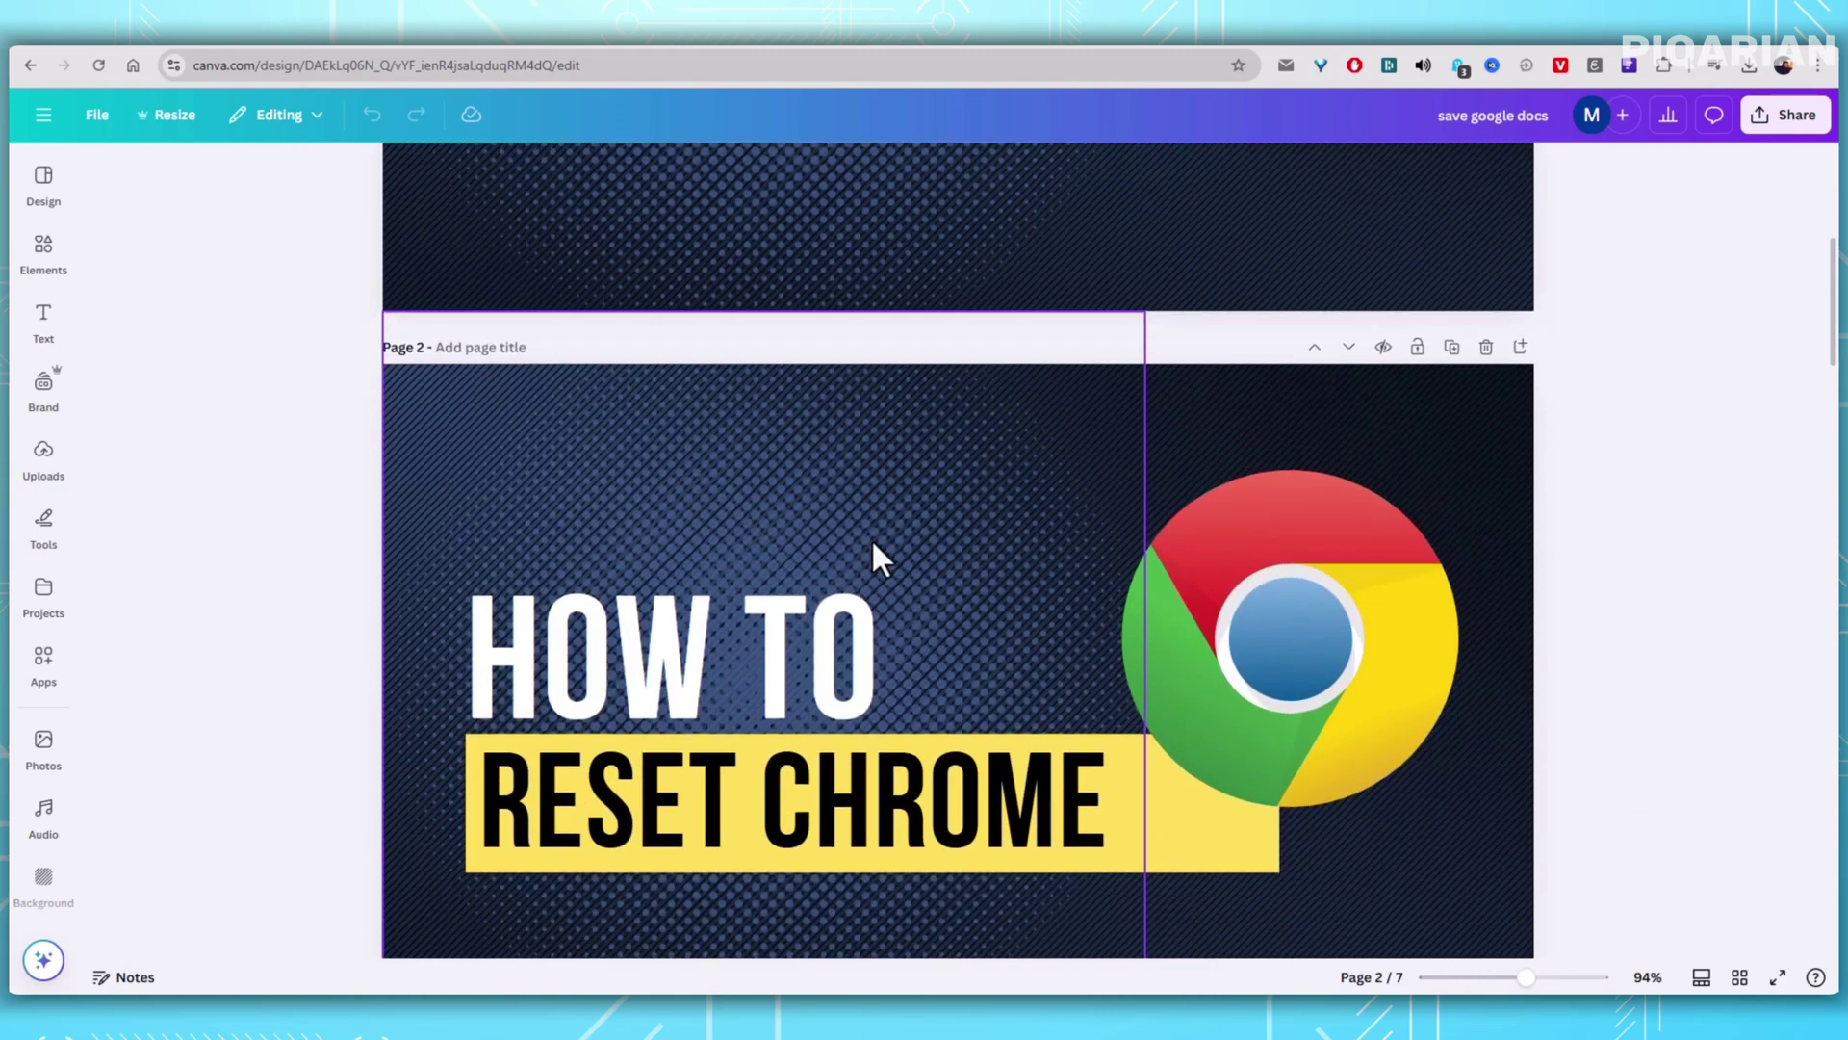
scroll(618, 497, "up", 5)
scroll(1163, 405, "up", 1)
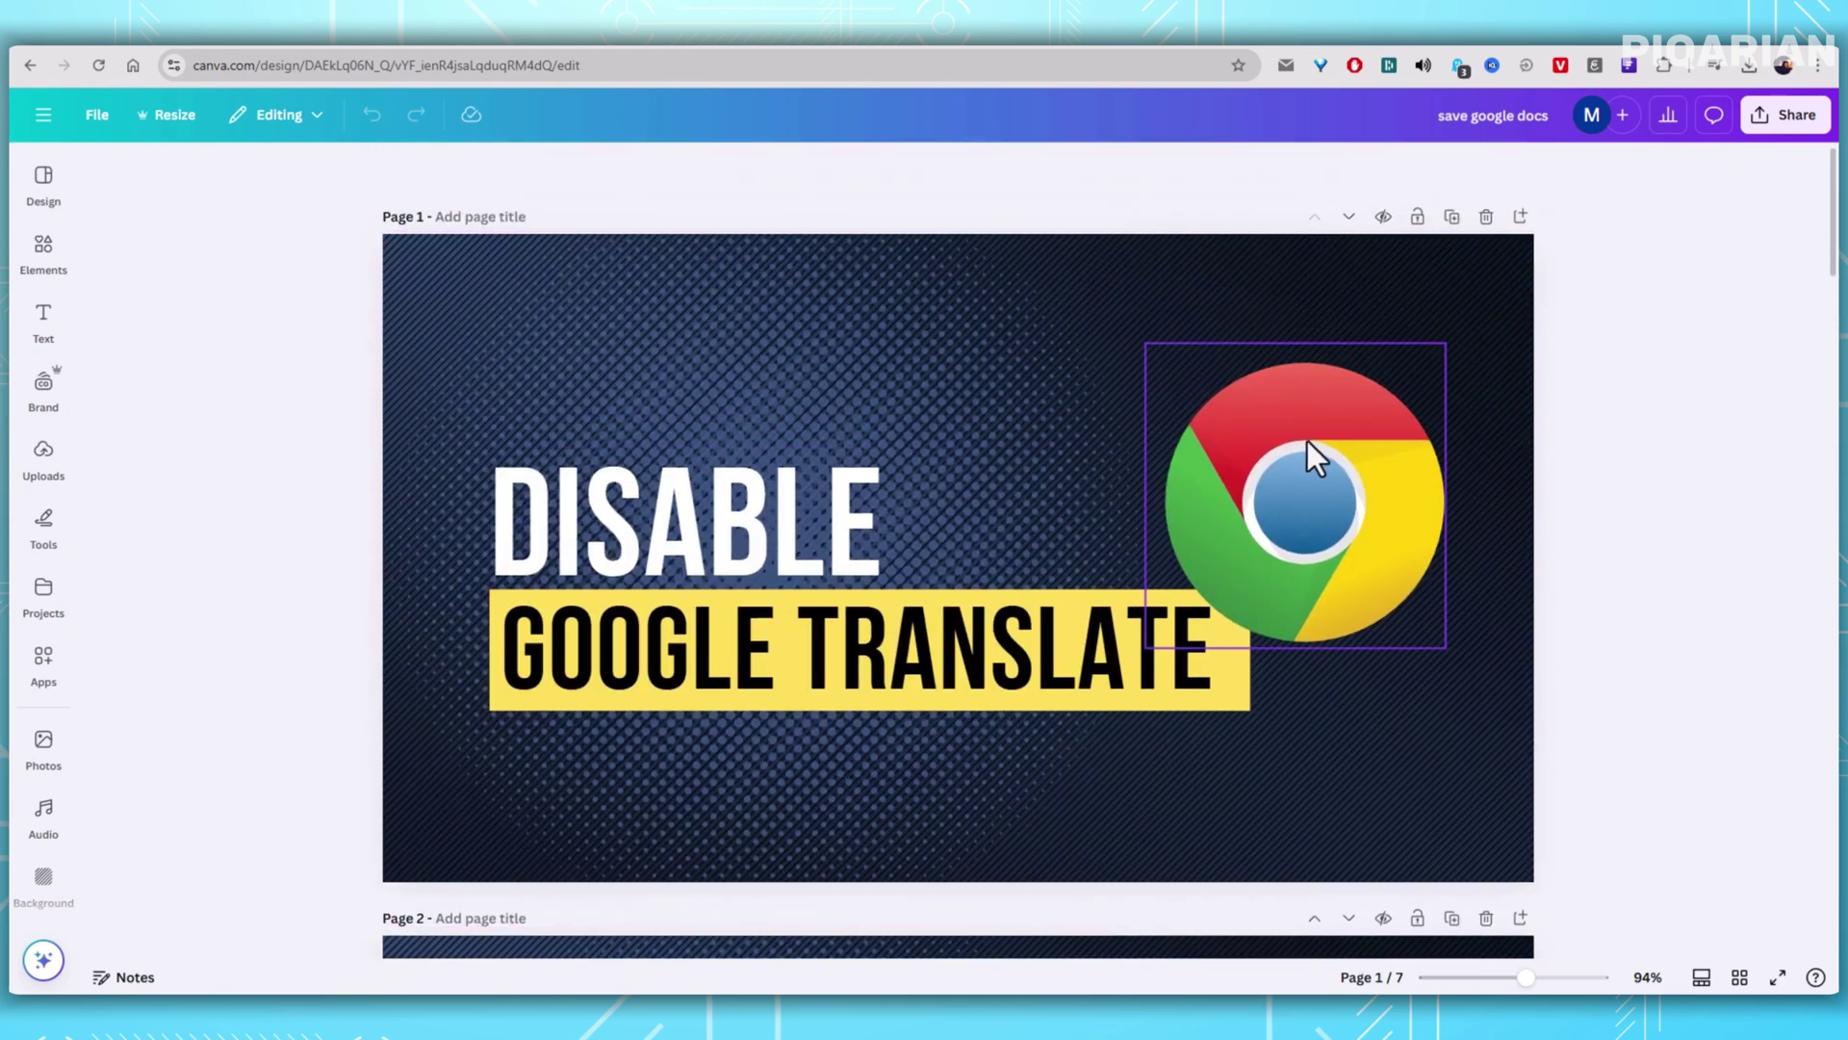
- Shrink the Chrome logo on page 1 slightly and raise it beside the title text
left_click(1271, 411)
left_click_drag(1271, 412, 1311, 414)
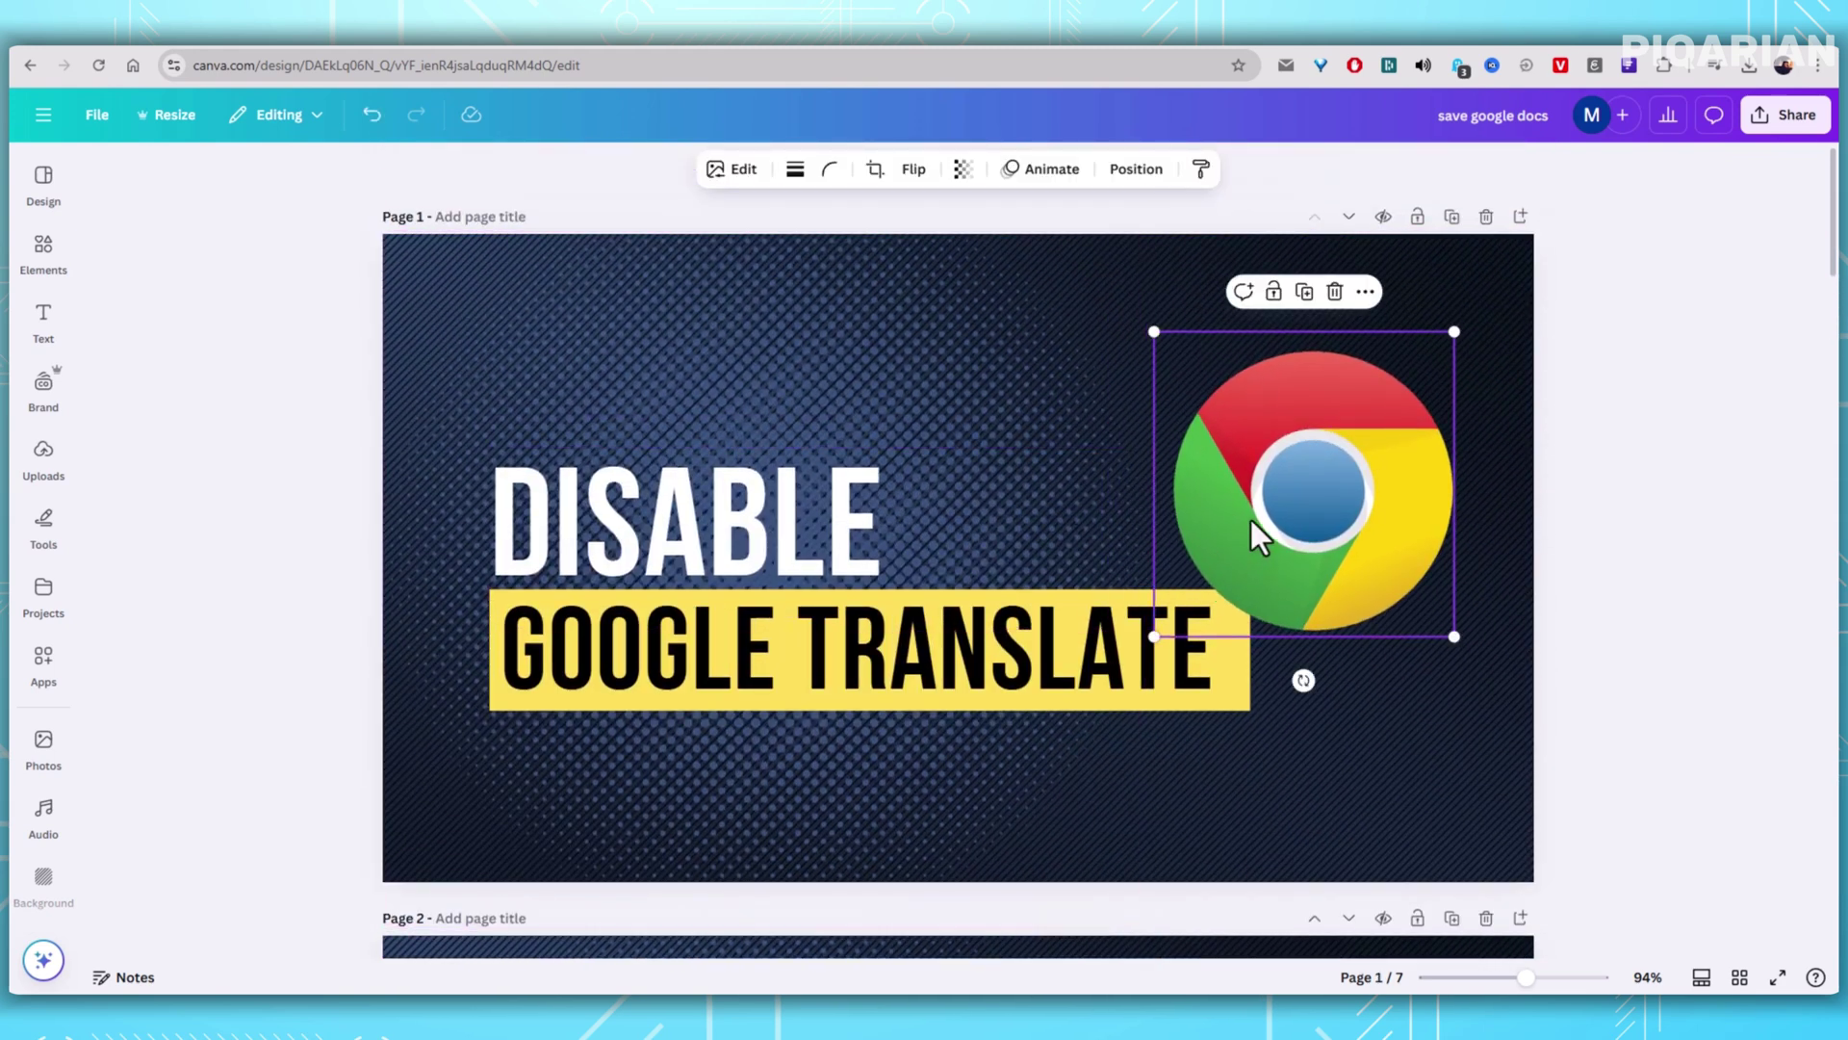
mouse_move(1271, 513)
left_mouse_down()
mouse_move(1268, 537)
mouse_move(1281, 482)
left_mouse_up()
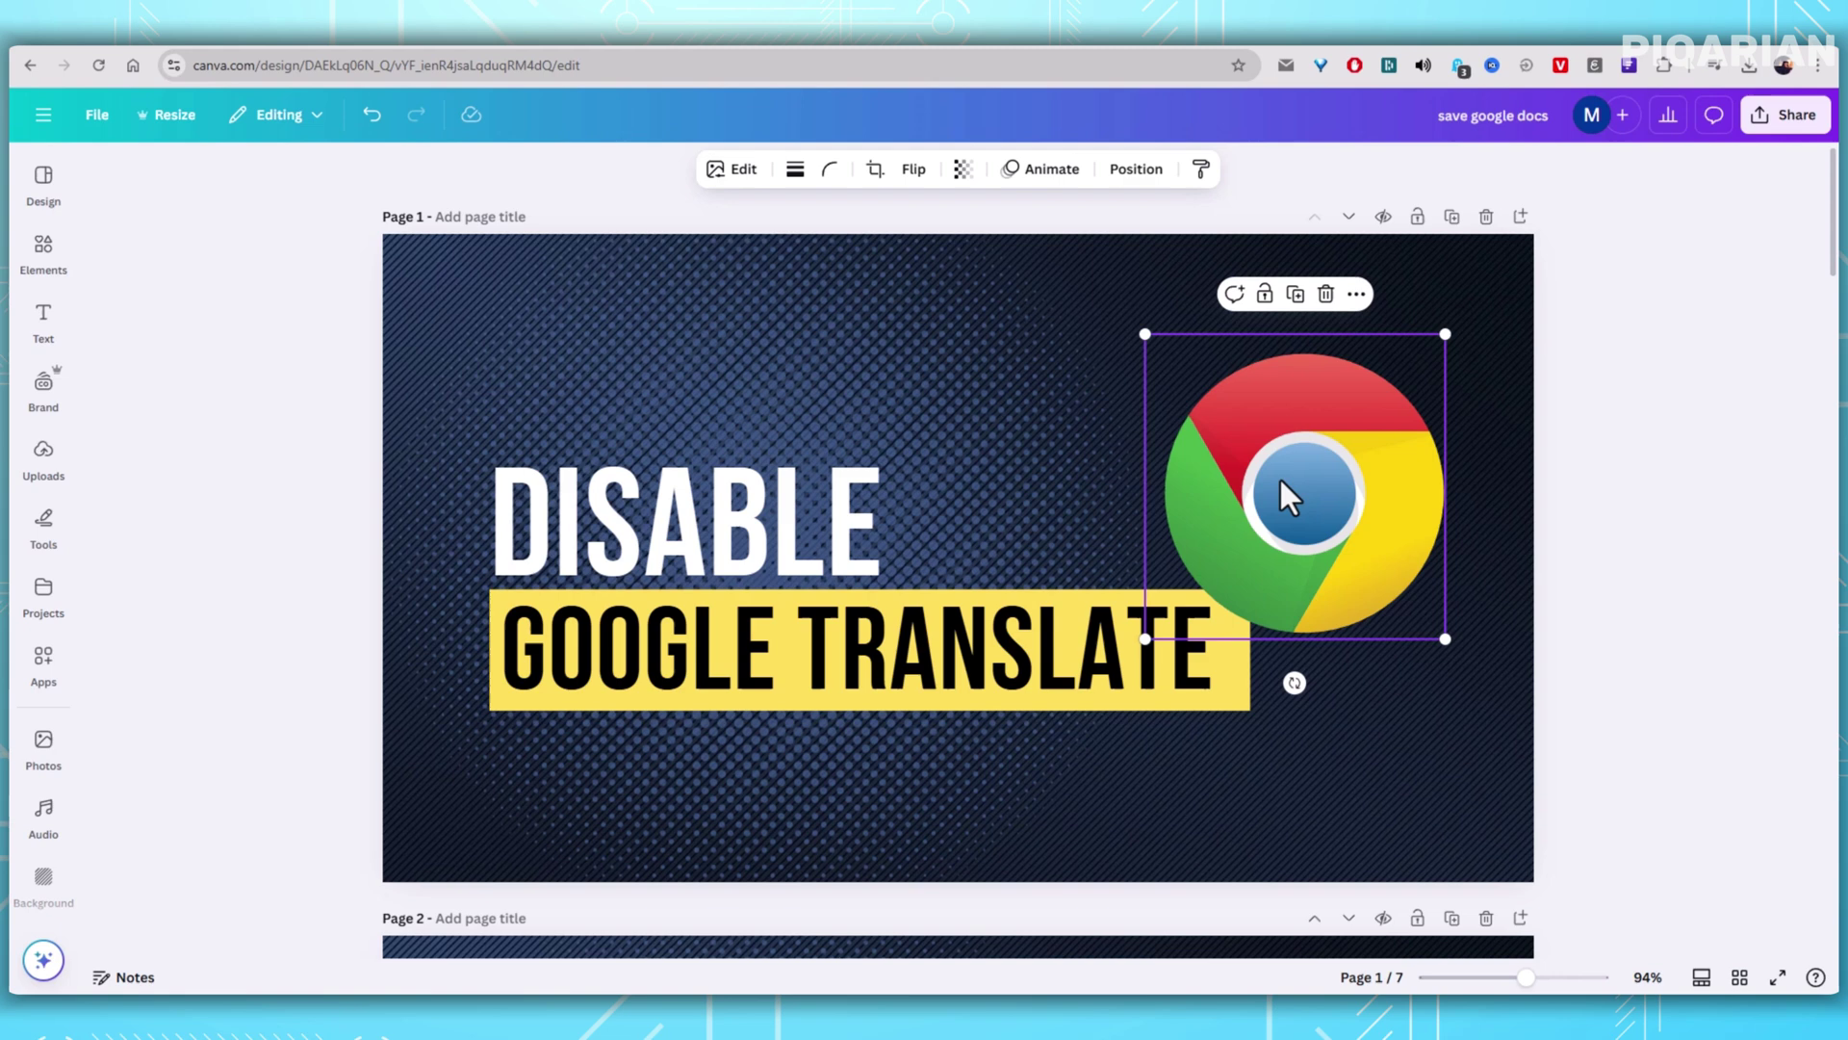
left_click_drag(1147, 334, 1162, 349)
left_click_drag(1288, 524, 1272, 485)
left_click_drag(1145, 309, 1160, 326)
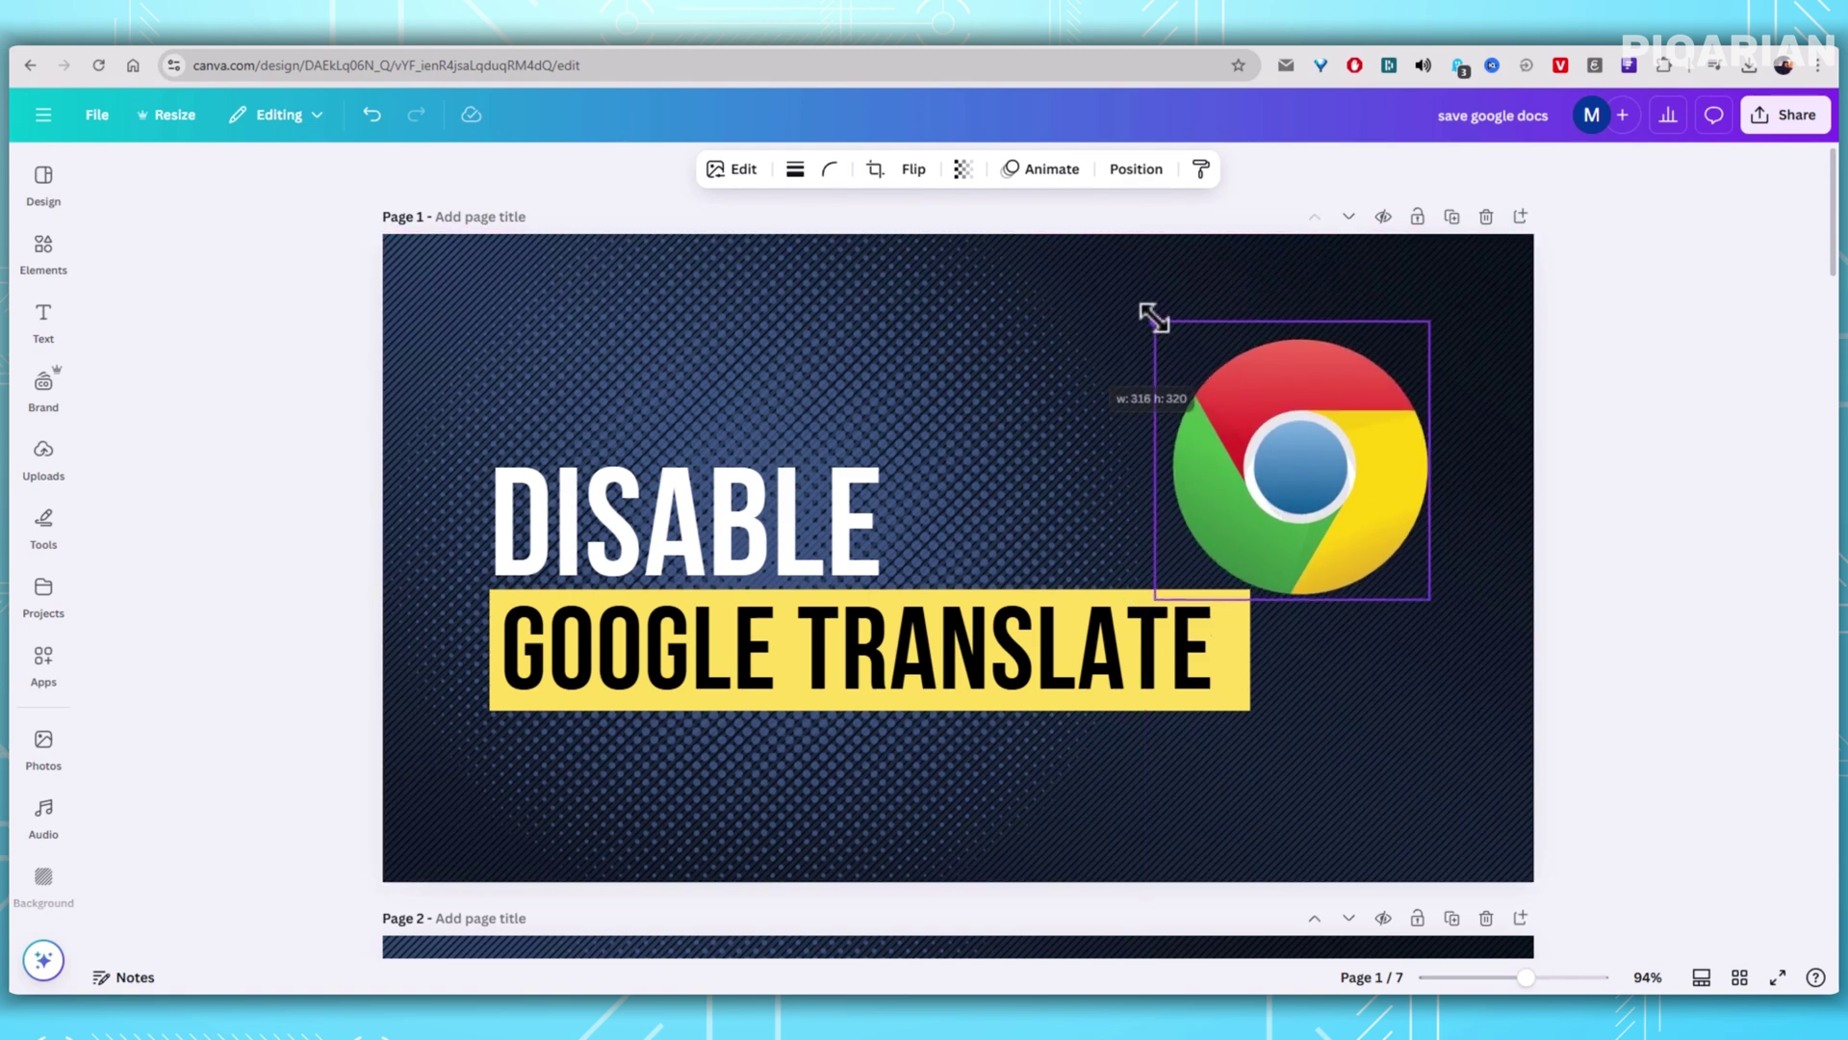
left_click_drag(1295, 542, 1293, 525)
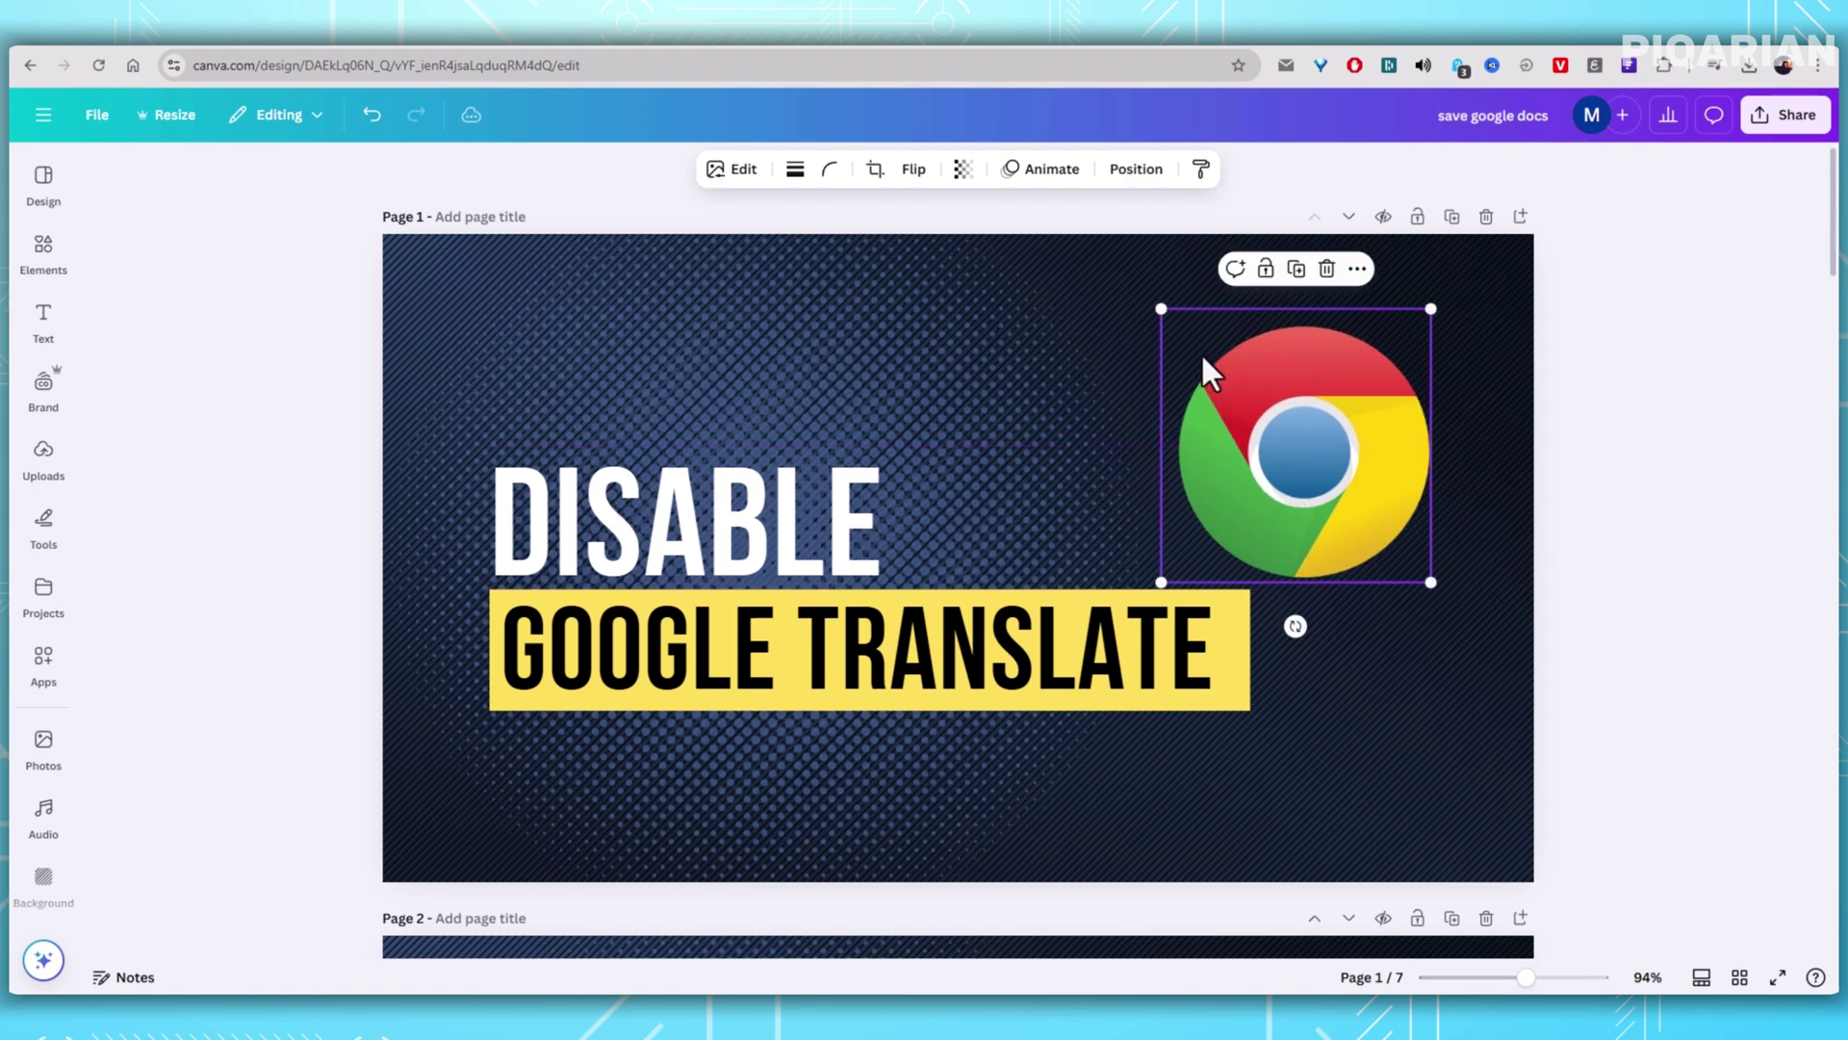
left_click_drag(1164, 315, 1174, 321)
left_click_drag(1304, 479, 1319, 459)
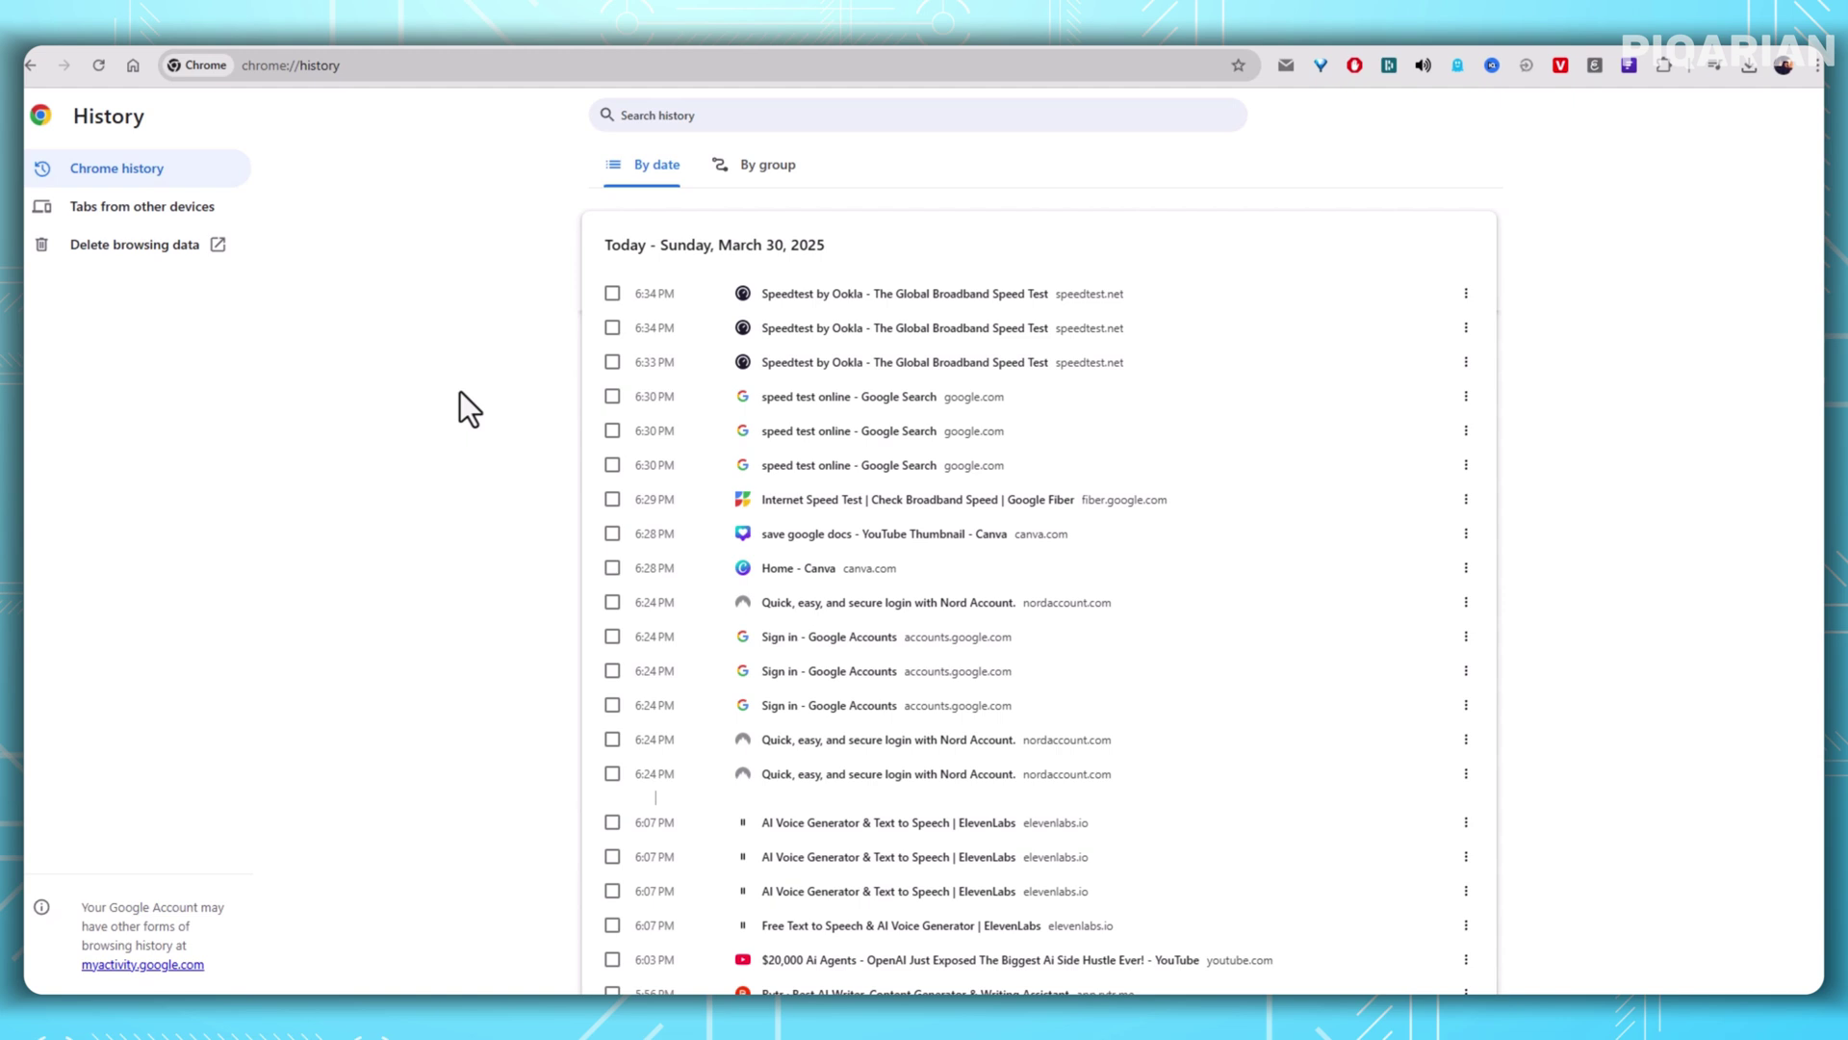
- Open Delete browsing data from Chrome's History sidebar
left_click(128, 257)
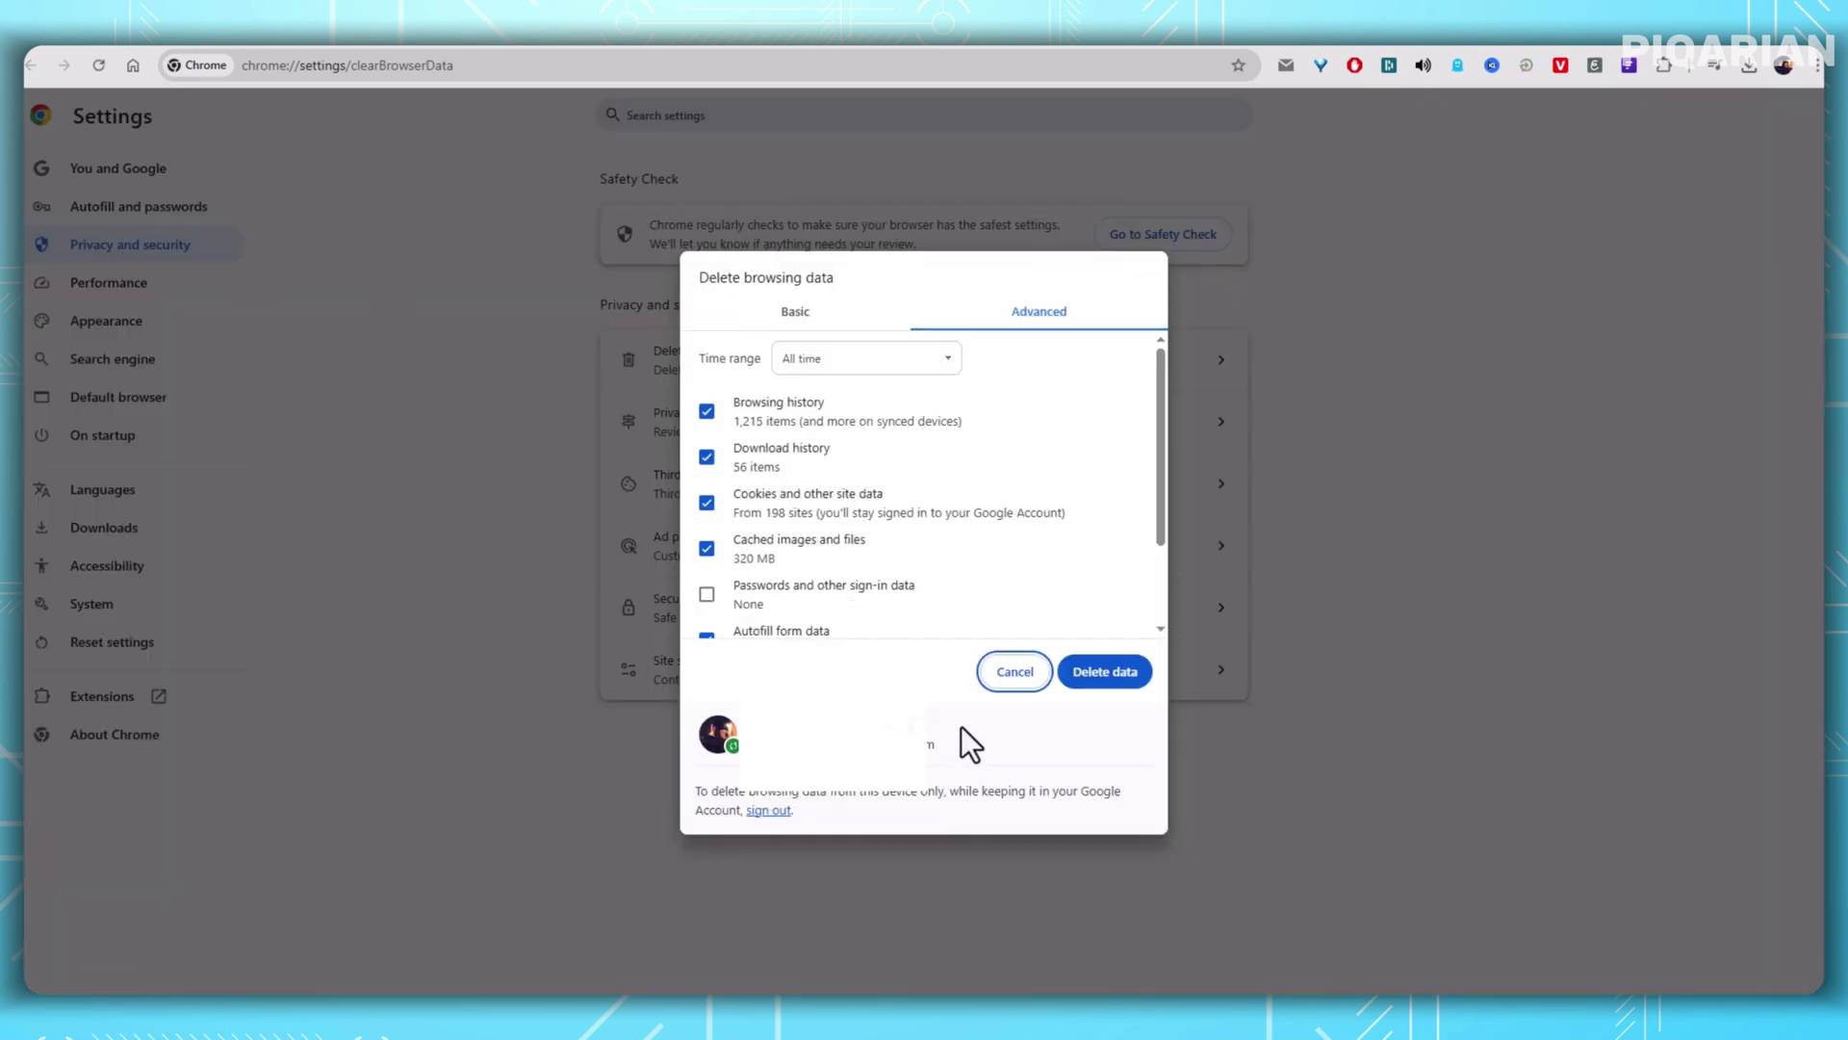
scroll(734, 606, "down", 2)
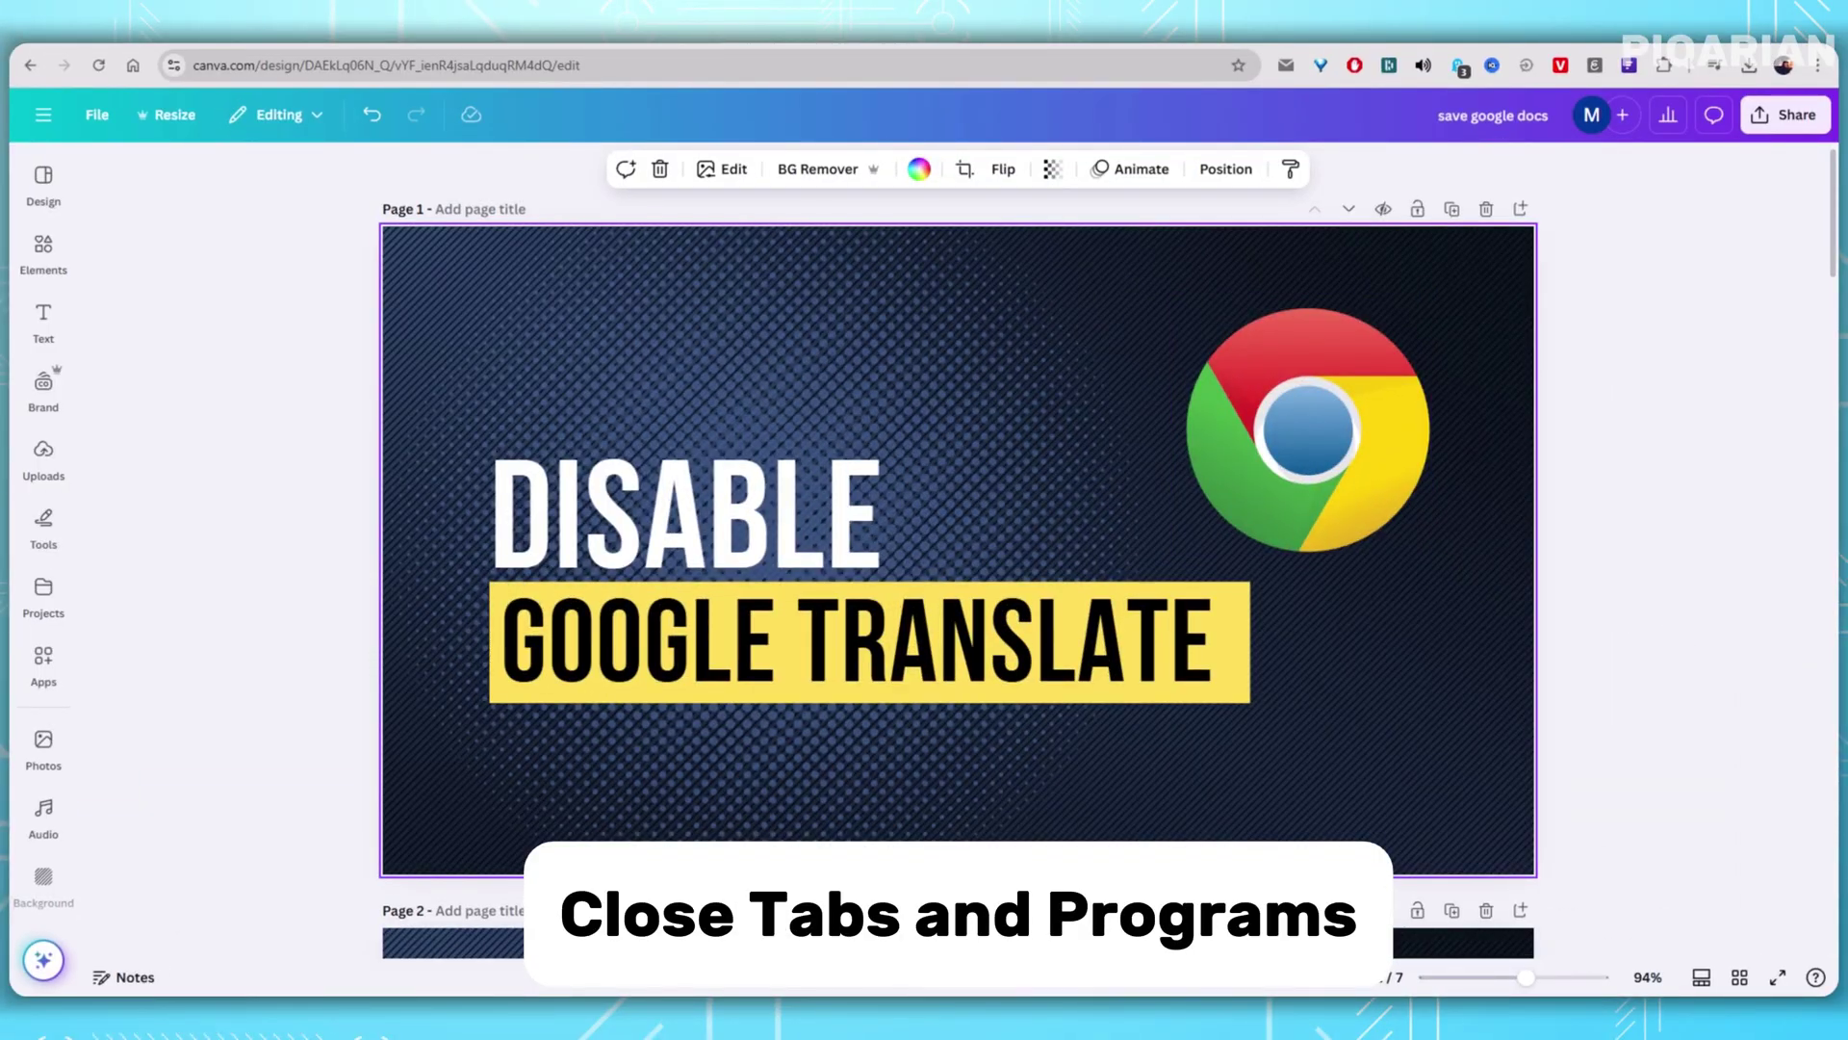
- In grid view, put Upload and Share Files fourth and keep Pin or Unpin Extension sixth
left_click(1738, 980)
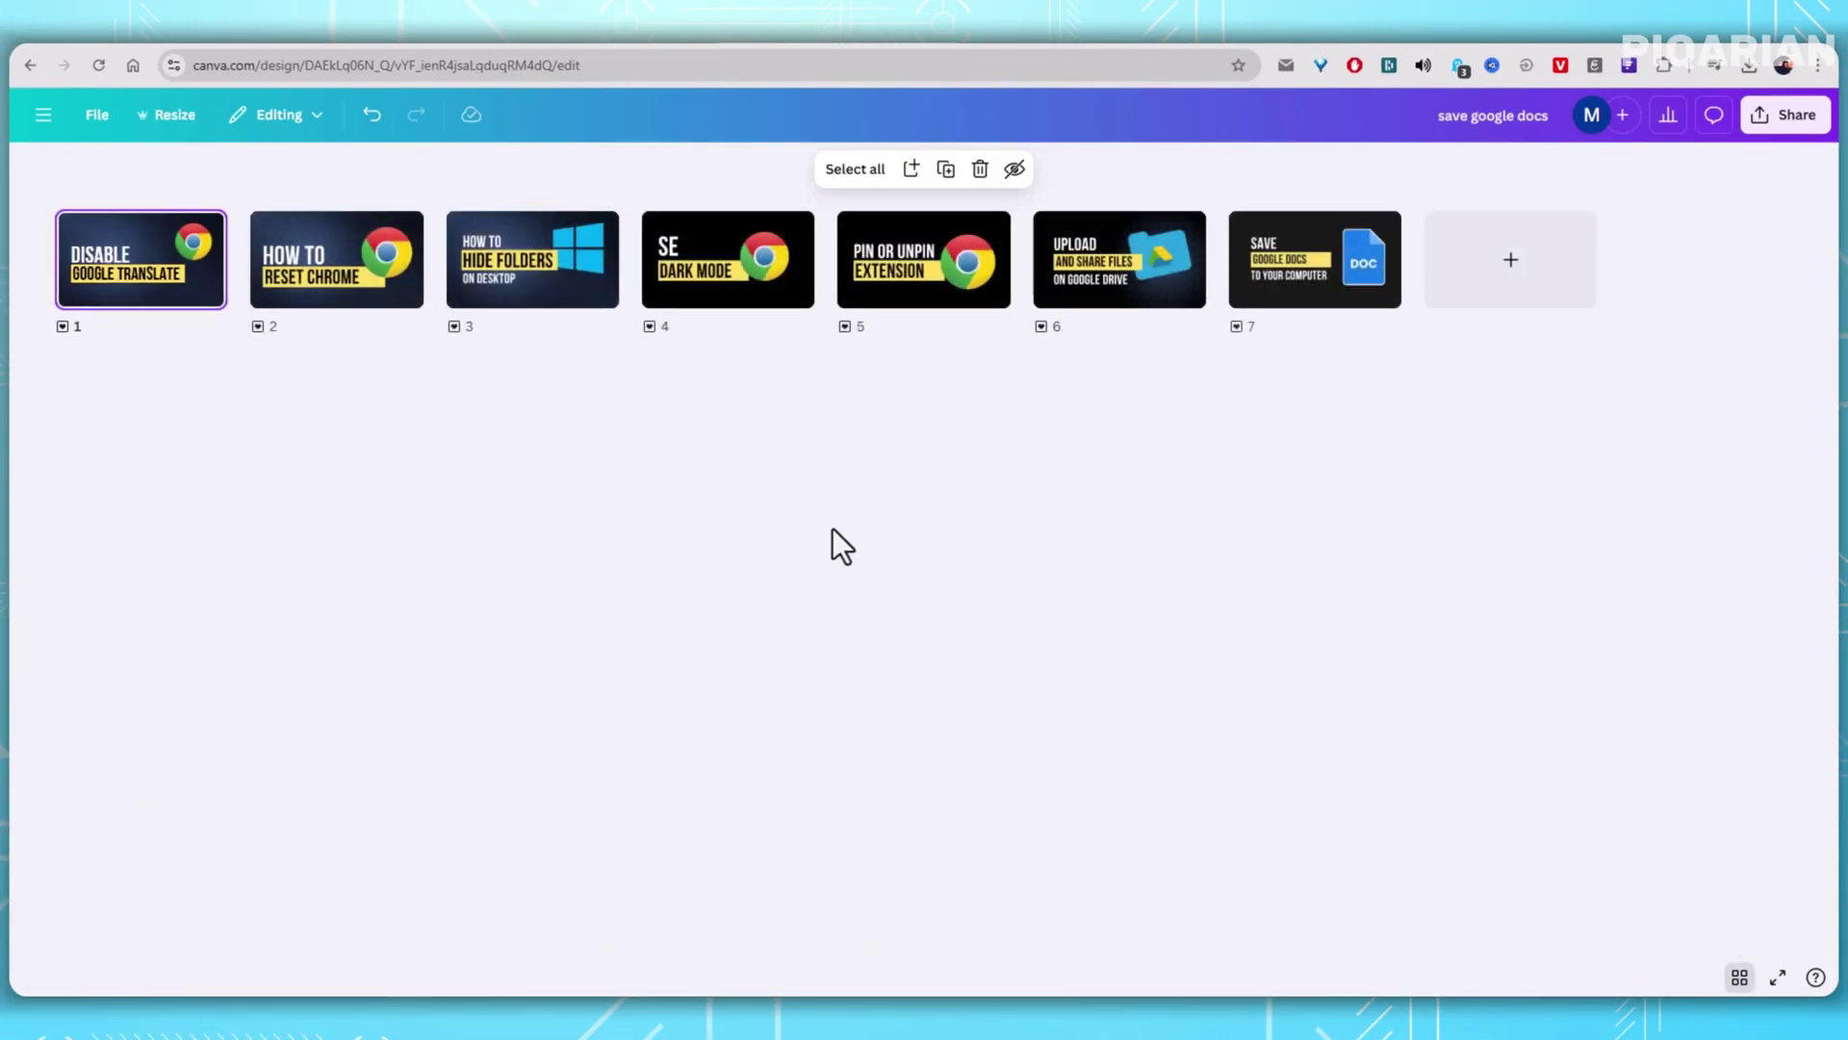
left_click_drag(718, 274, 722, 259)
mouse_move(1119, 260)
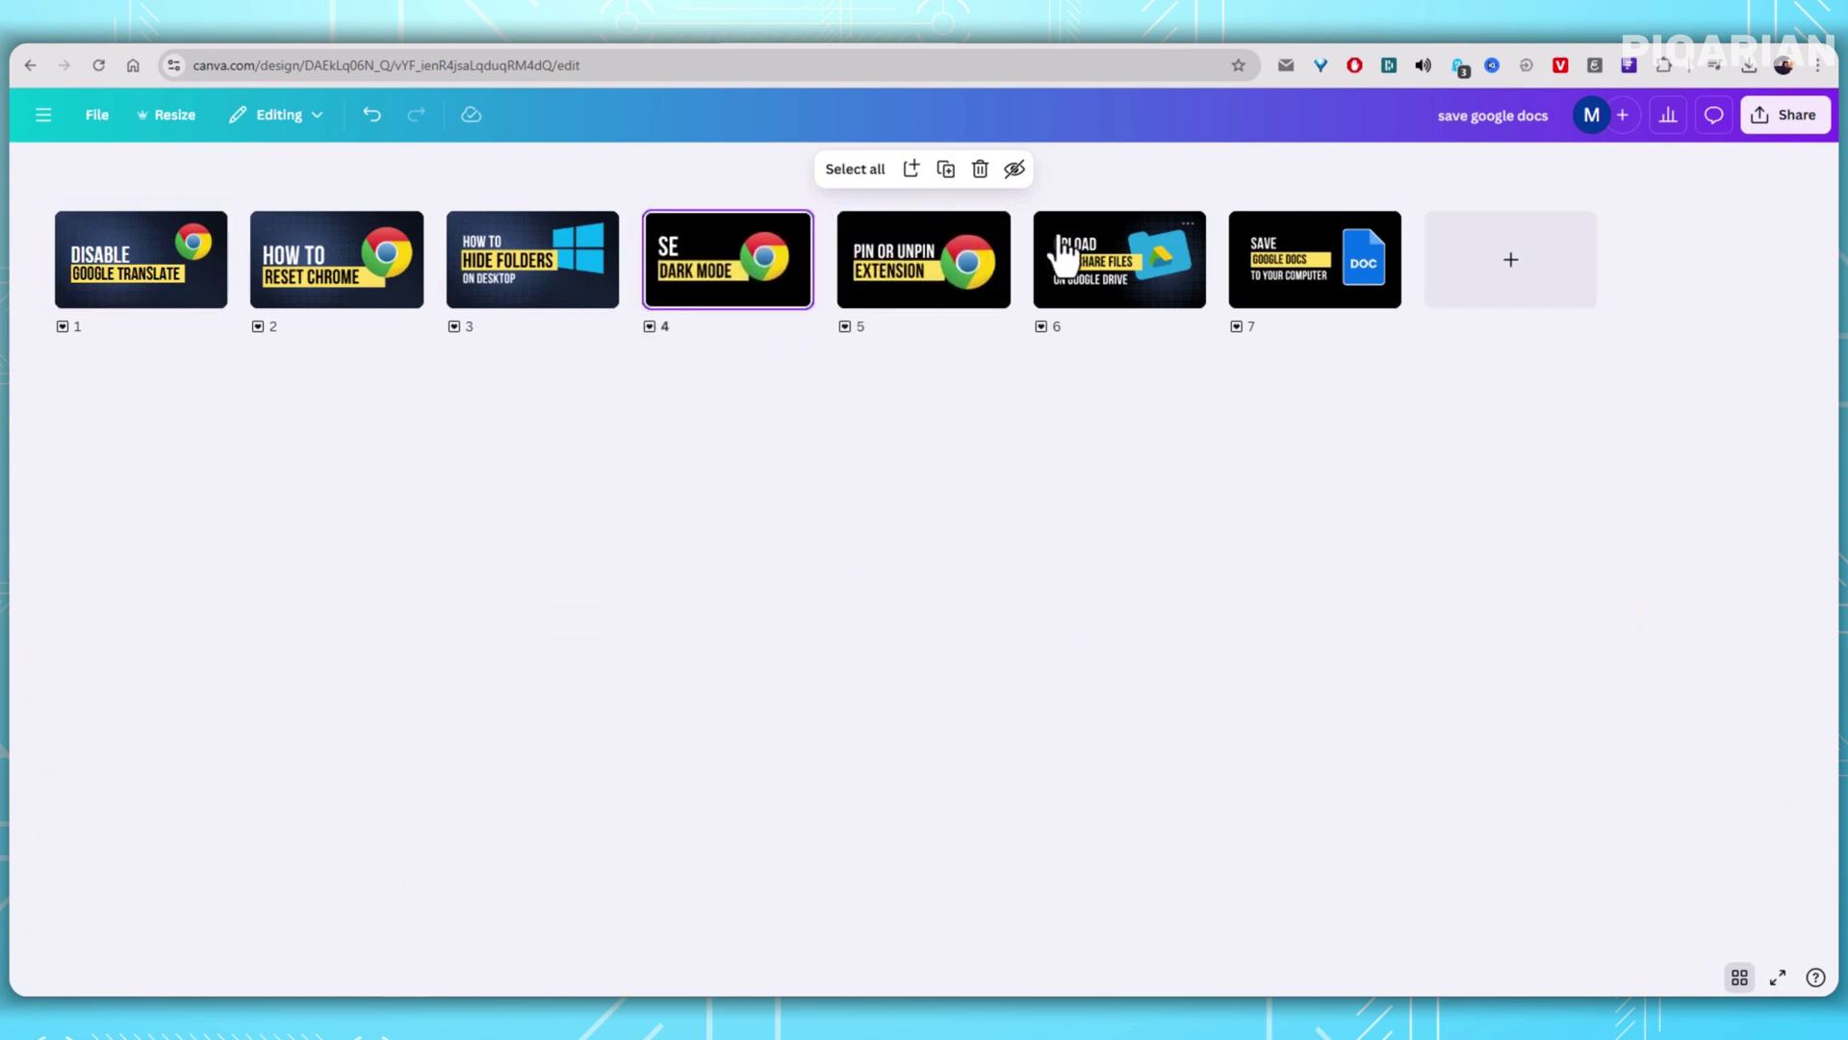
mouse_move(1065, 246)
left_mouse_down()
mouse_move(579, 232)
mouse_move(620, 246)
left_mouse_up()
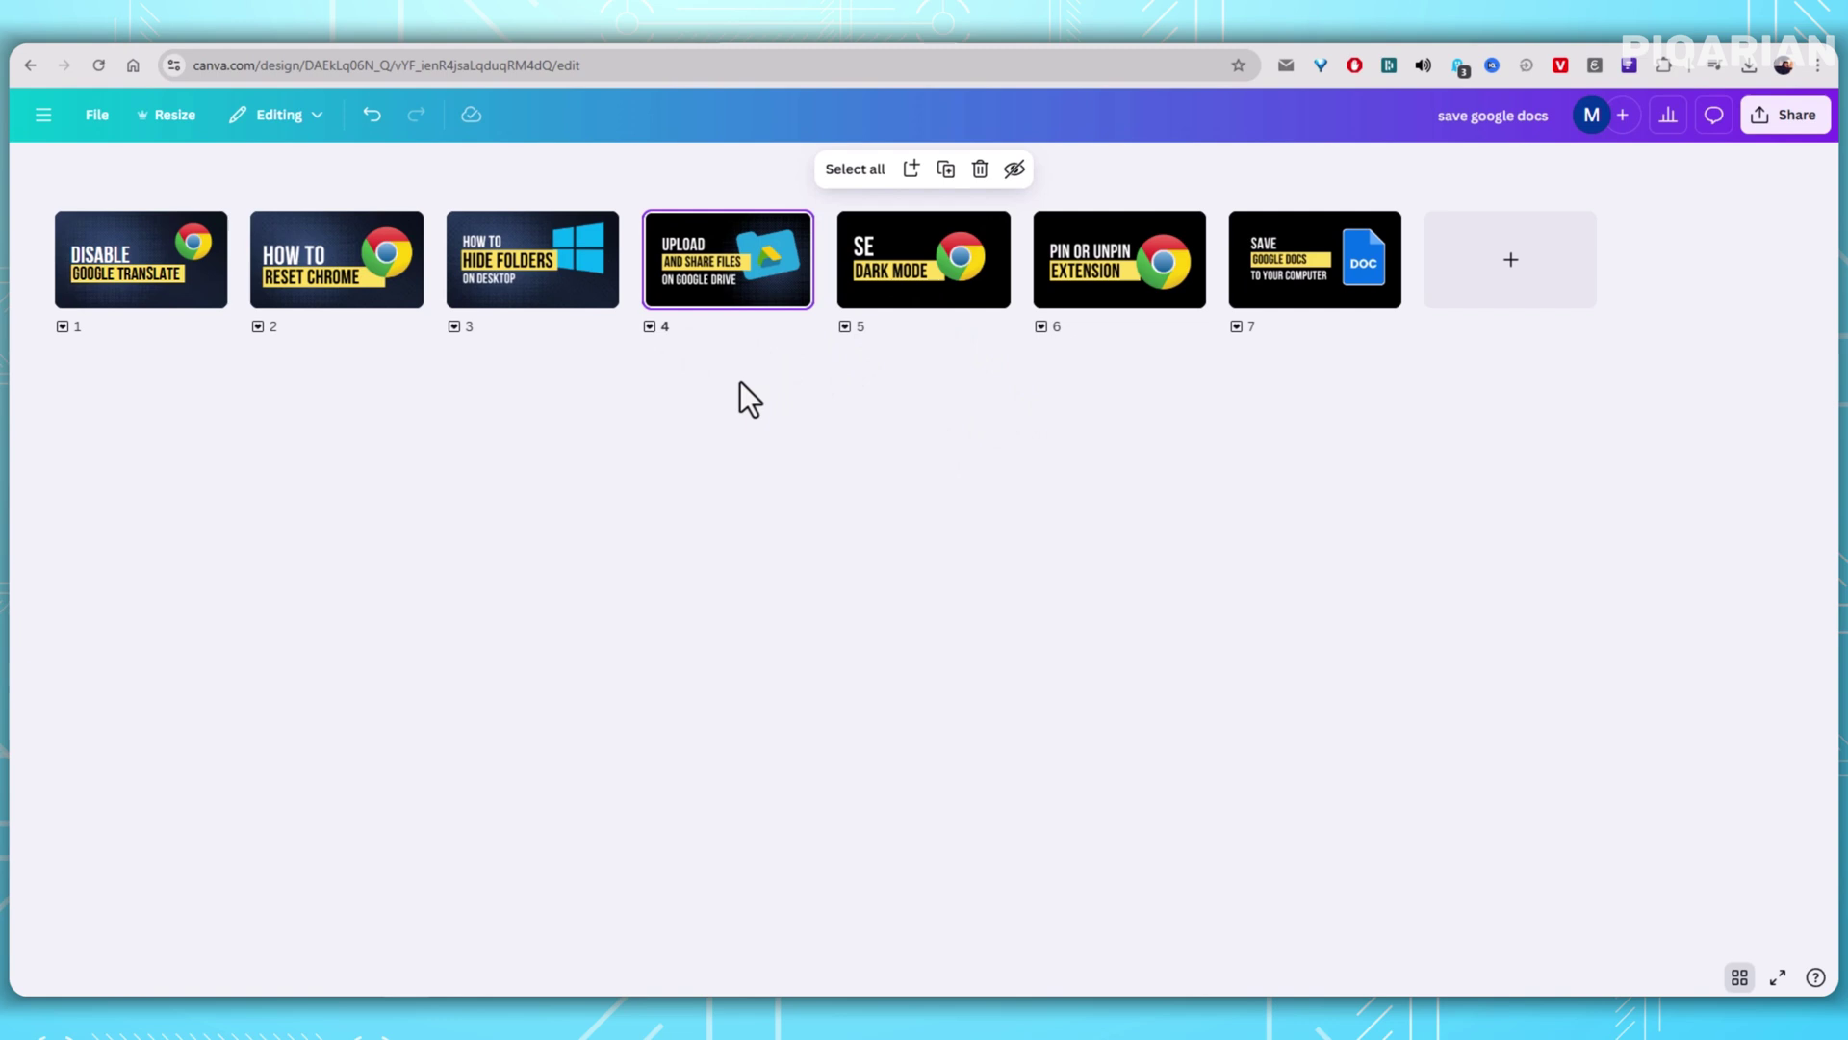
mouse_move(1021, 260)
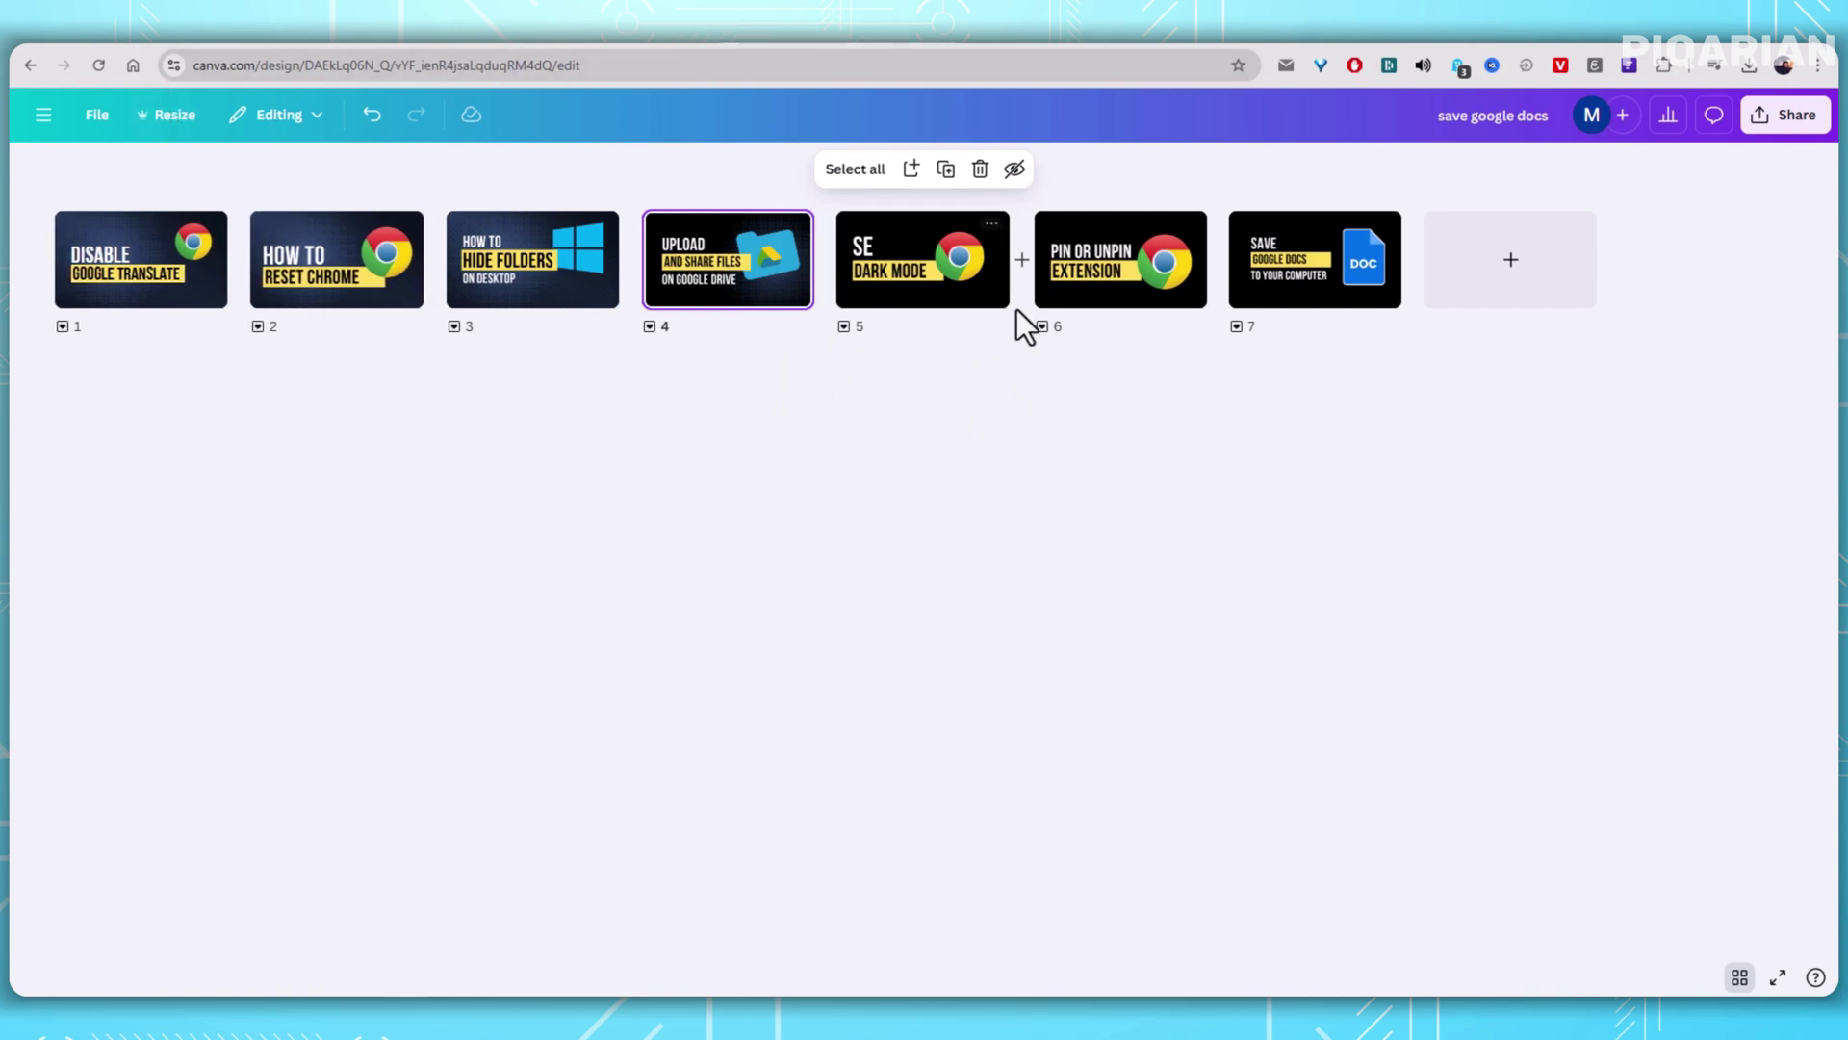
left_click_drag(1126, 286, 702, 281)
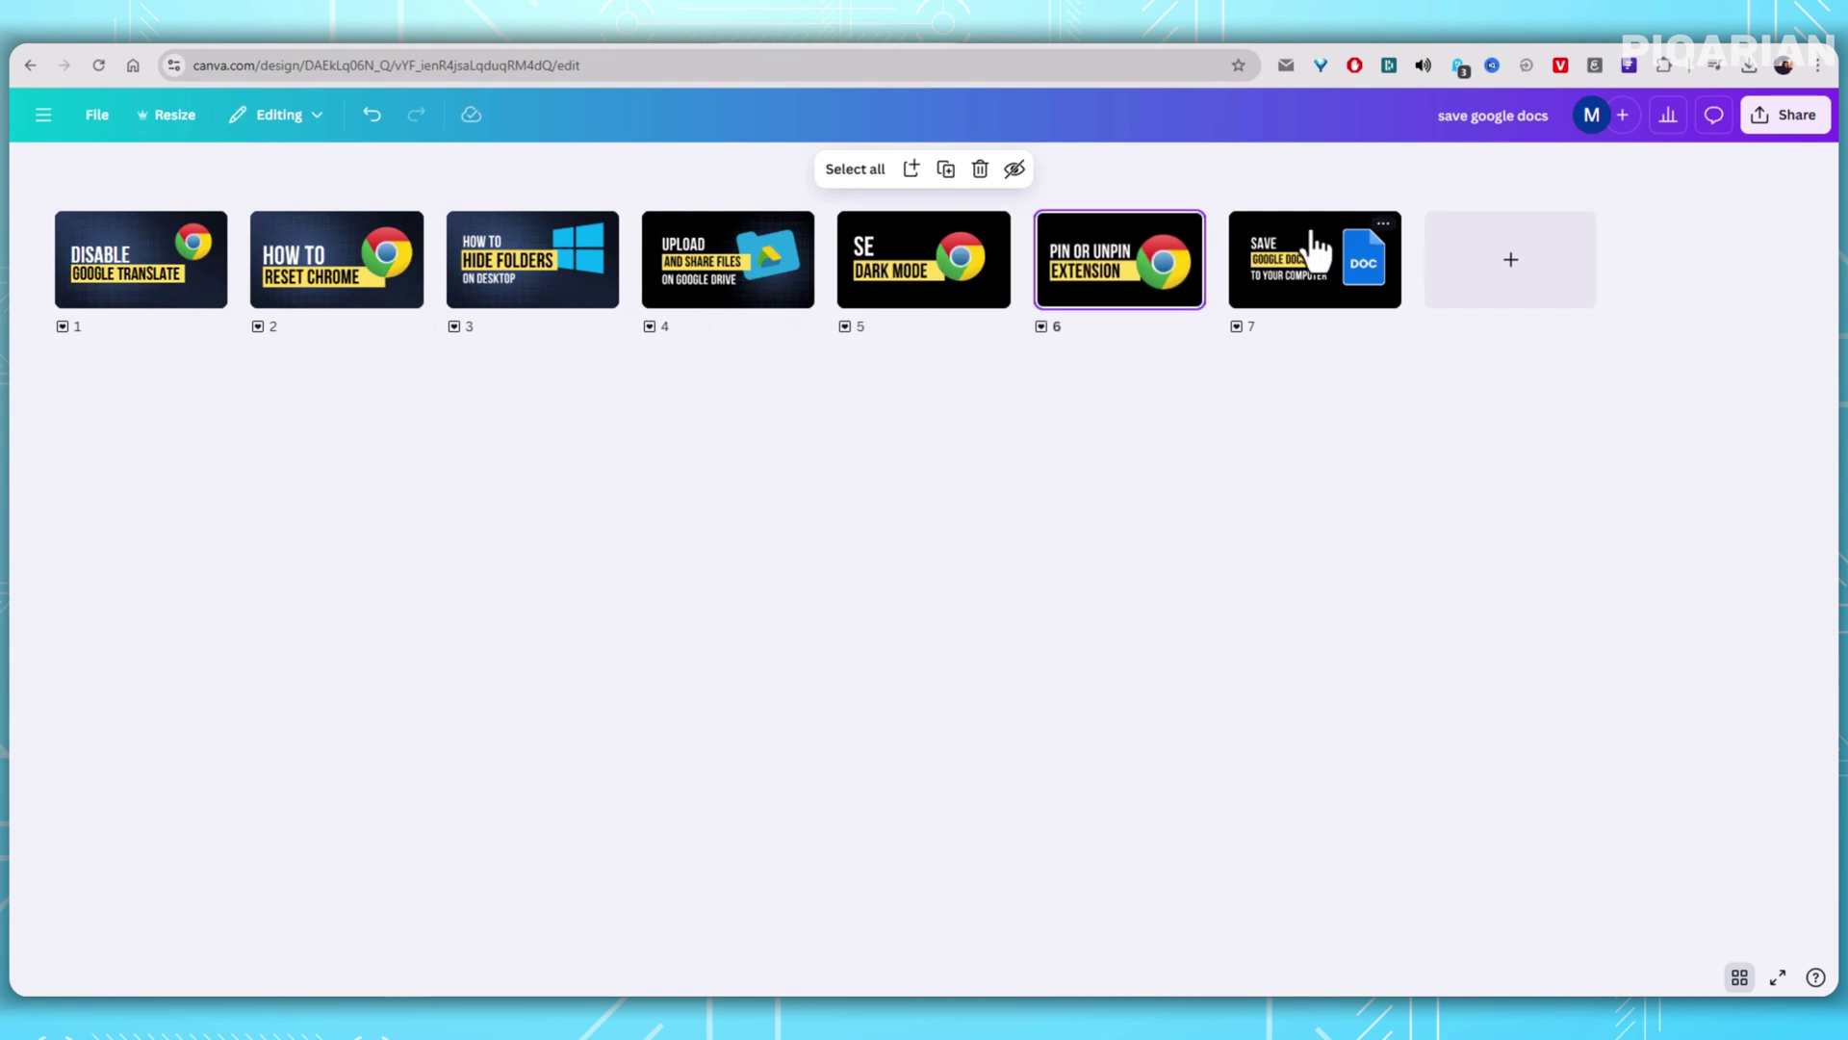
left_click_drag(1311, 248, 1047, 242)
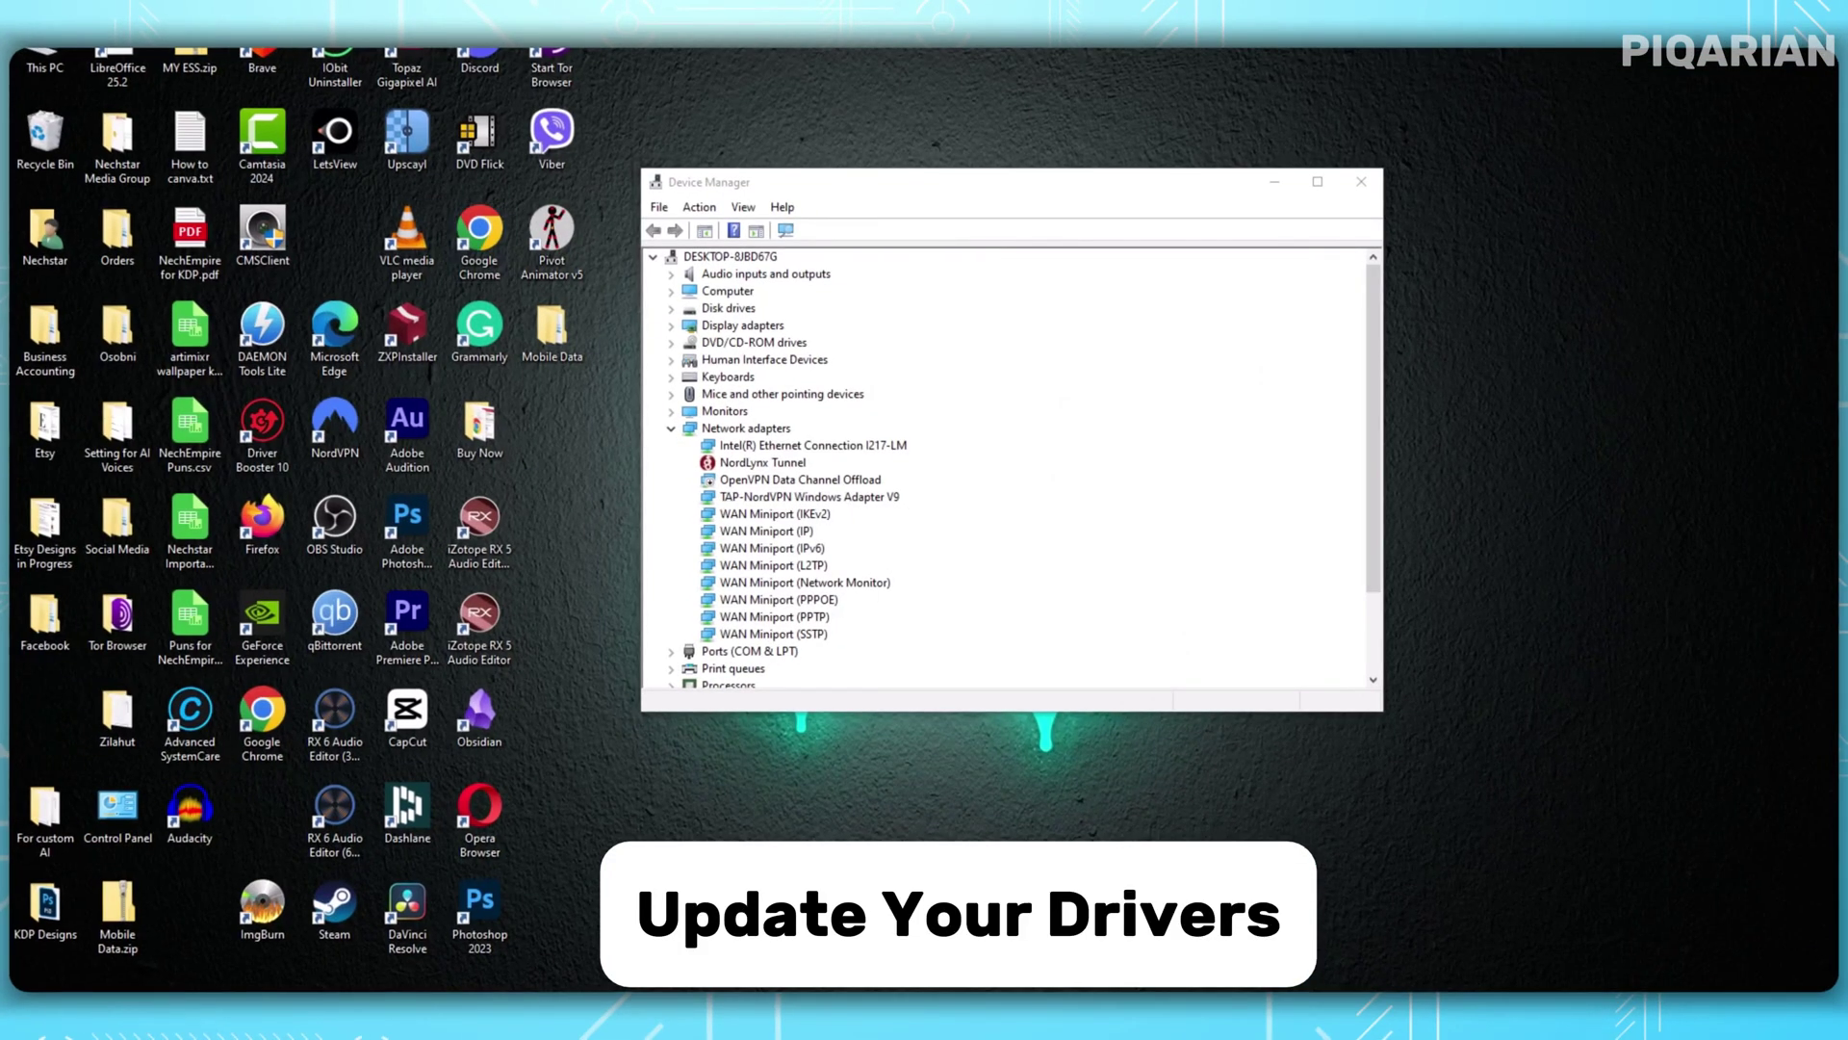
scroll(819, 415, "down", 1)
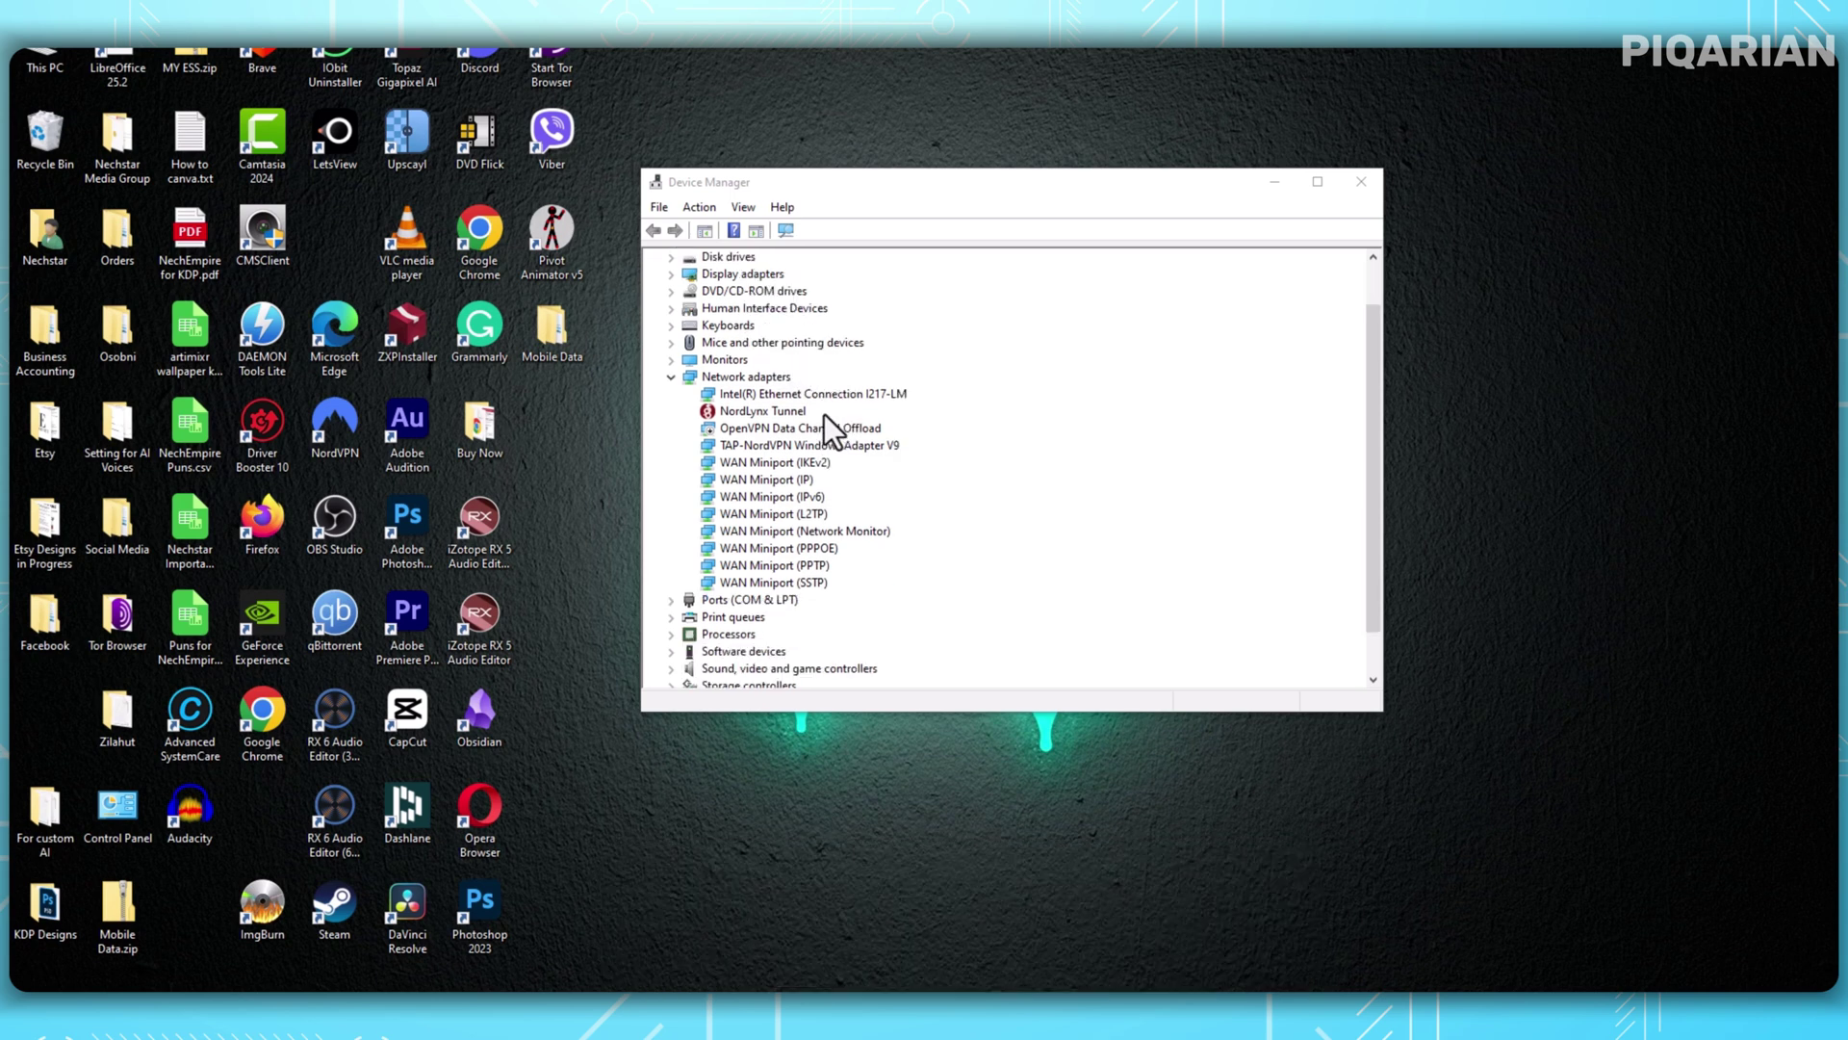
scroll(825, 414, "down", 1)
scroll(825, 414, "up", 2)
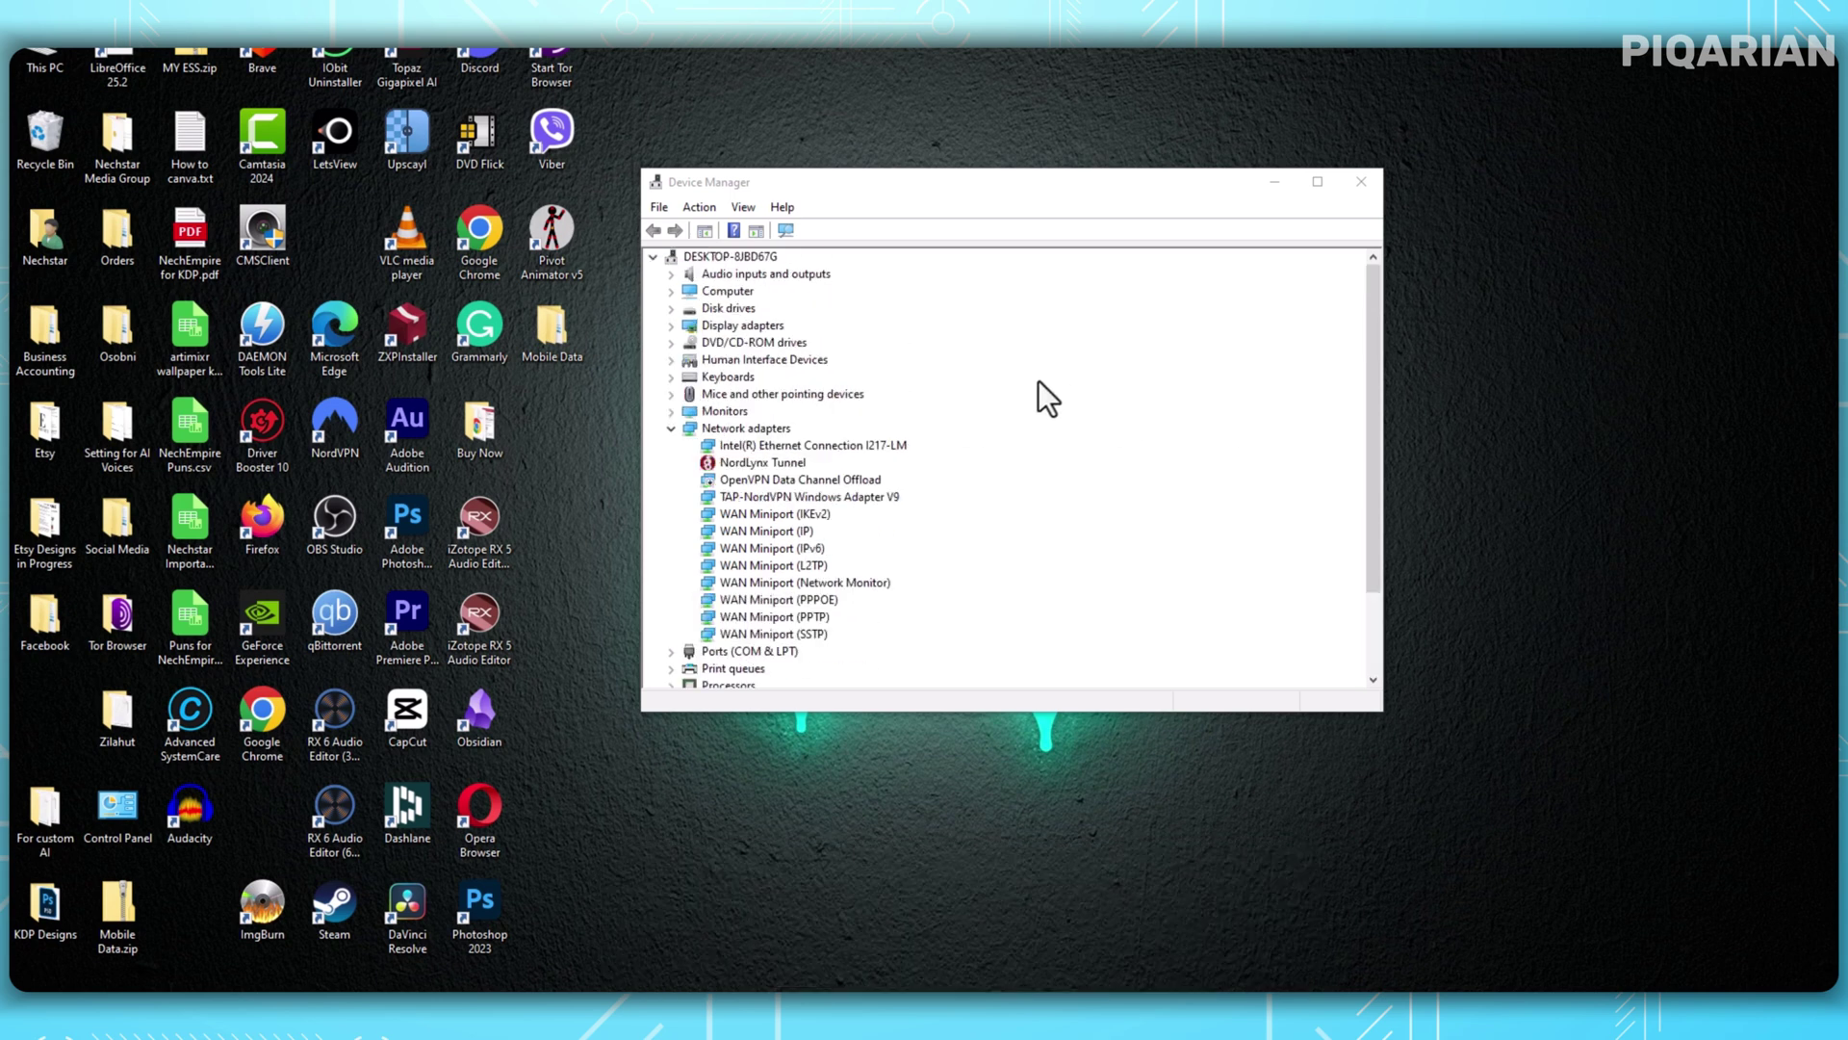
scroll(834, 418, "down", 1)
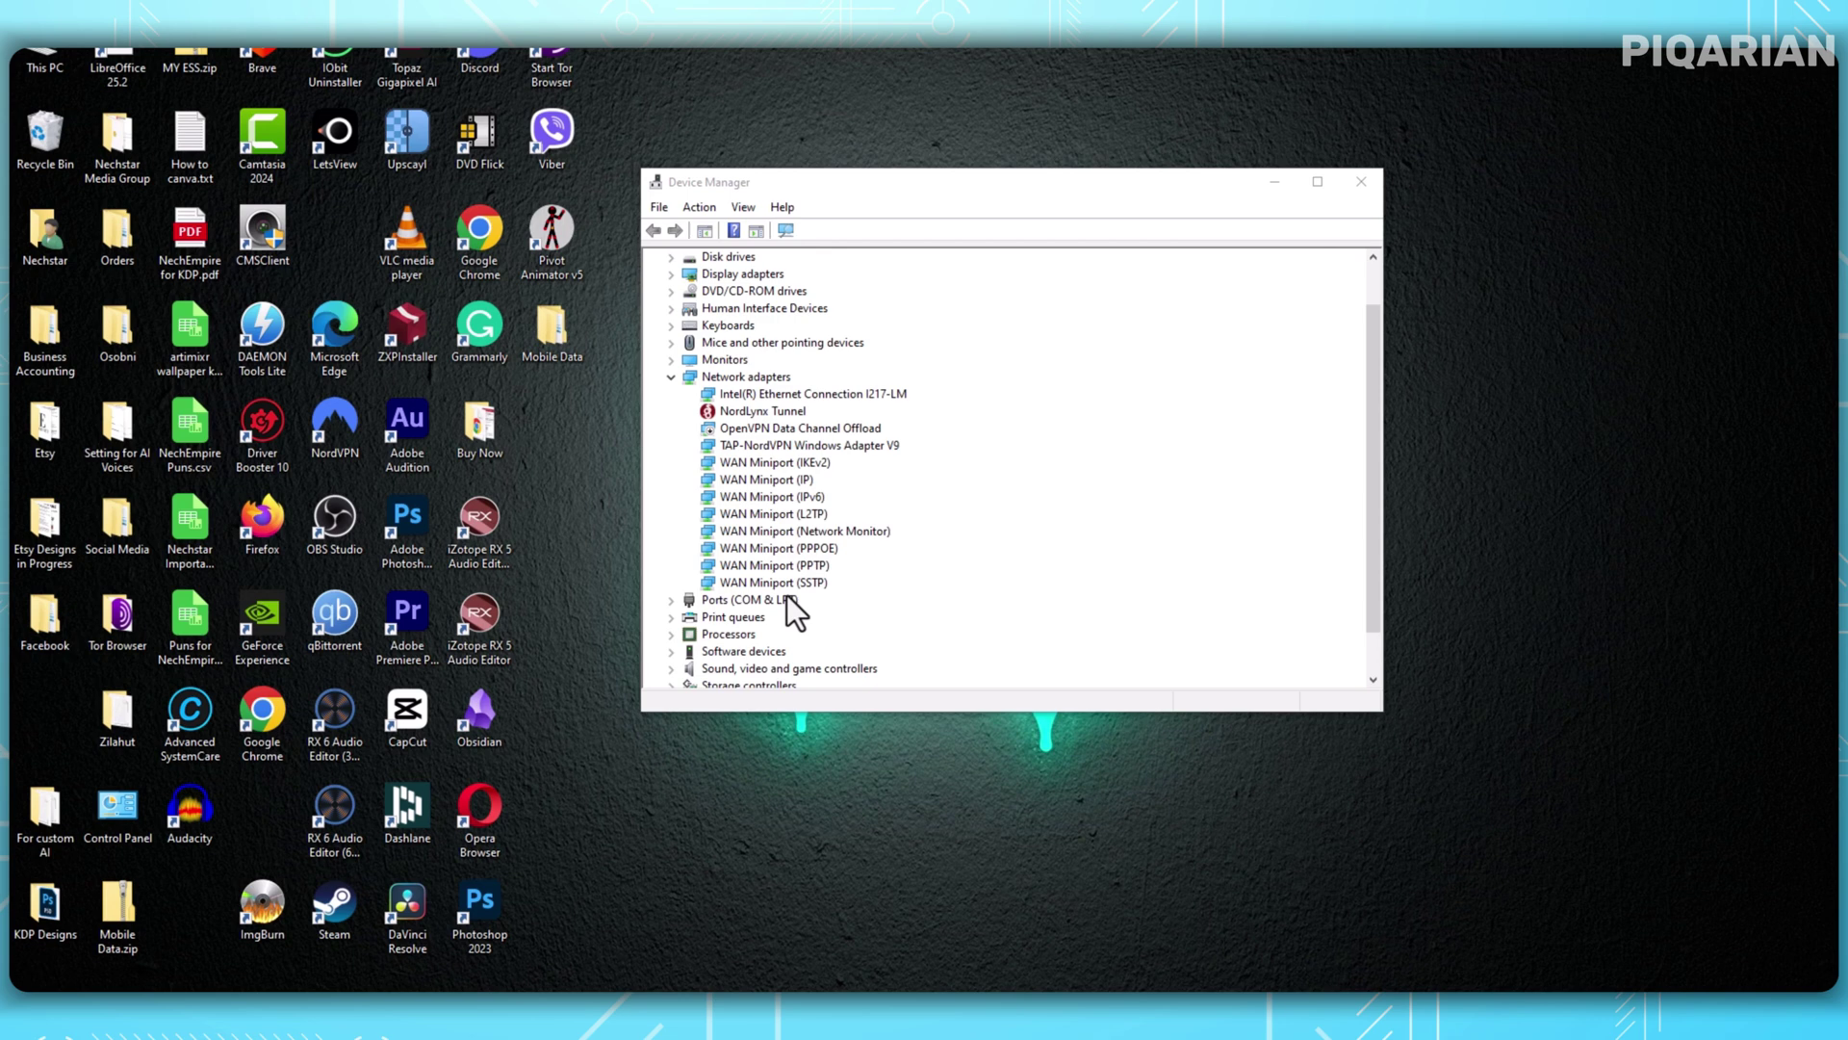
scroll(718, 654, "down", 1)
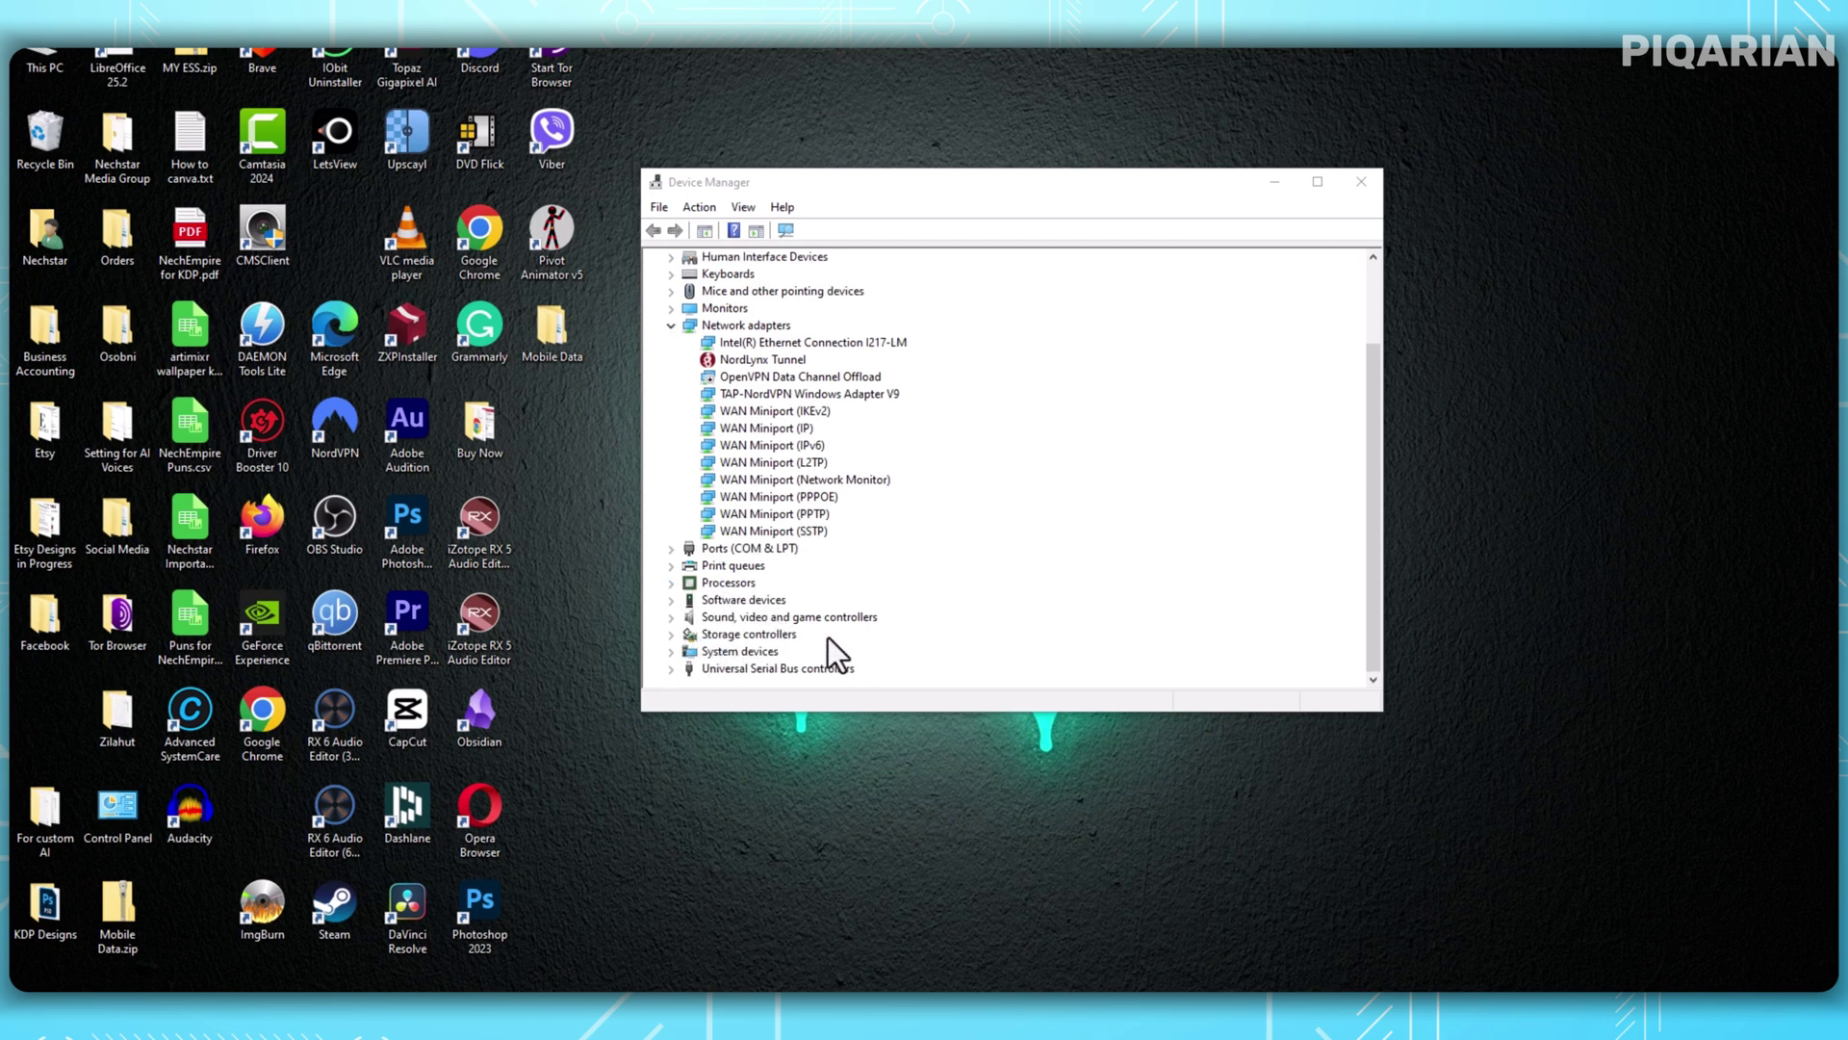
scroll(841, 625, "up", 1)
scroll(842, 625, "up", 1)
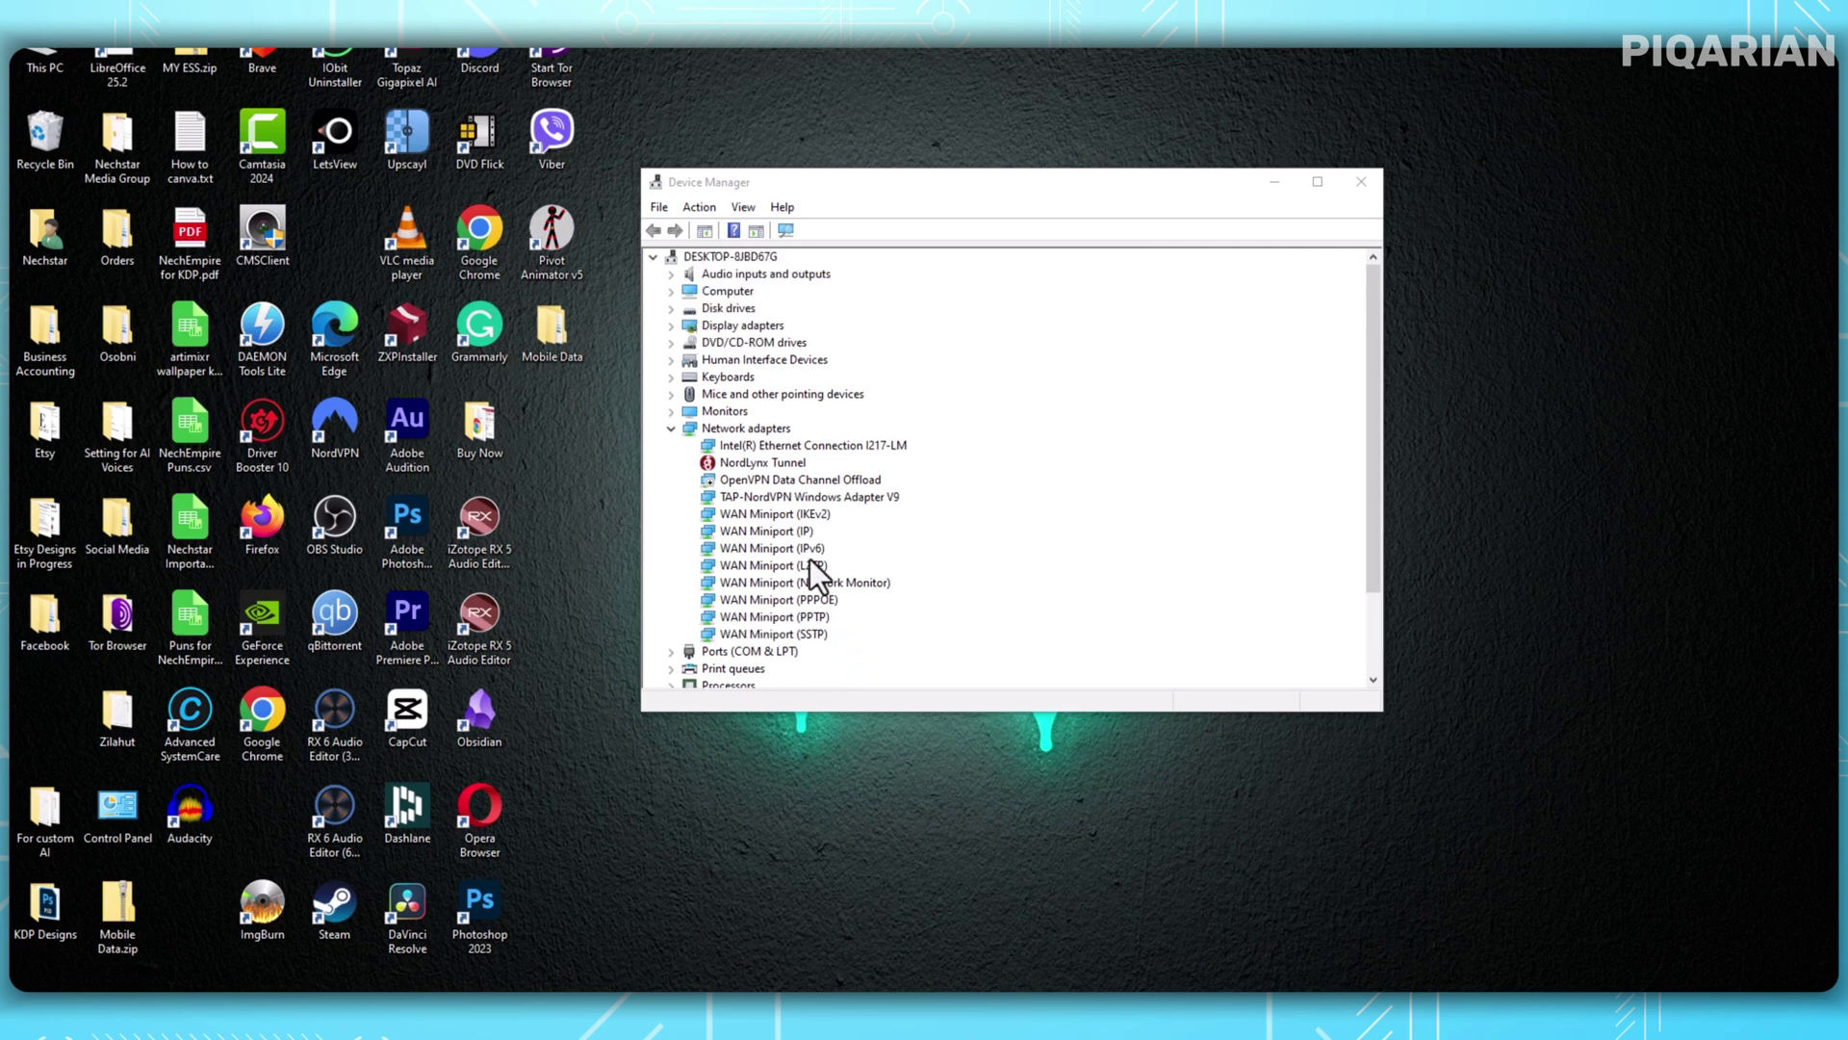
left_click(665, 428)
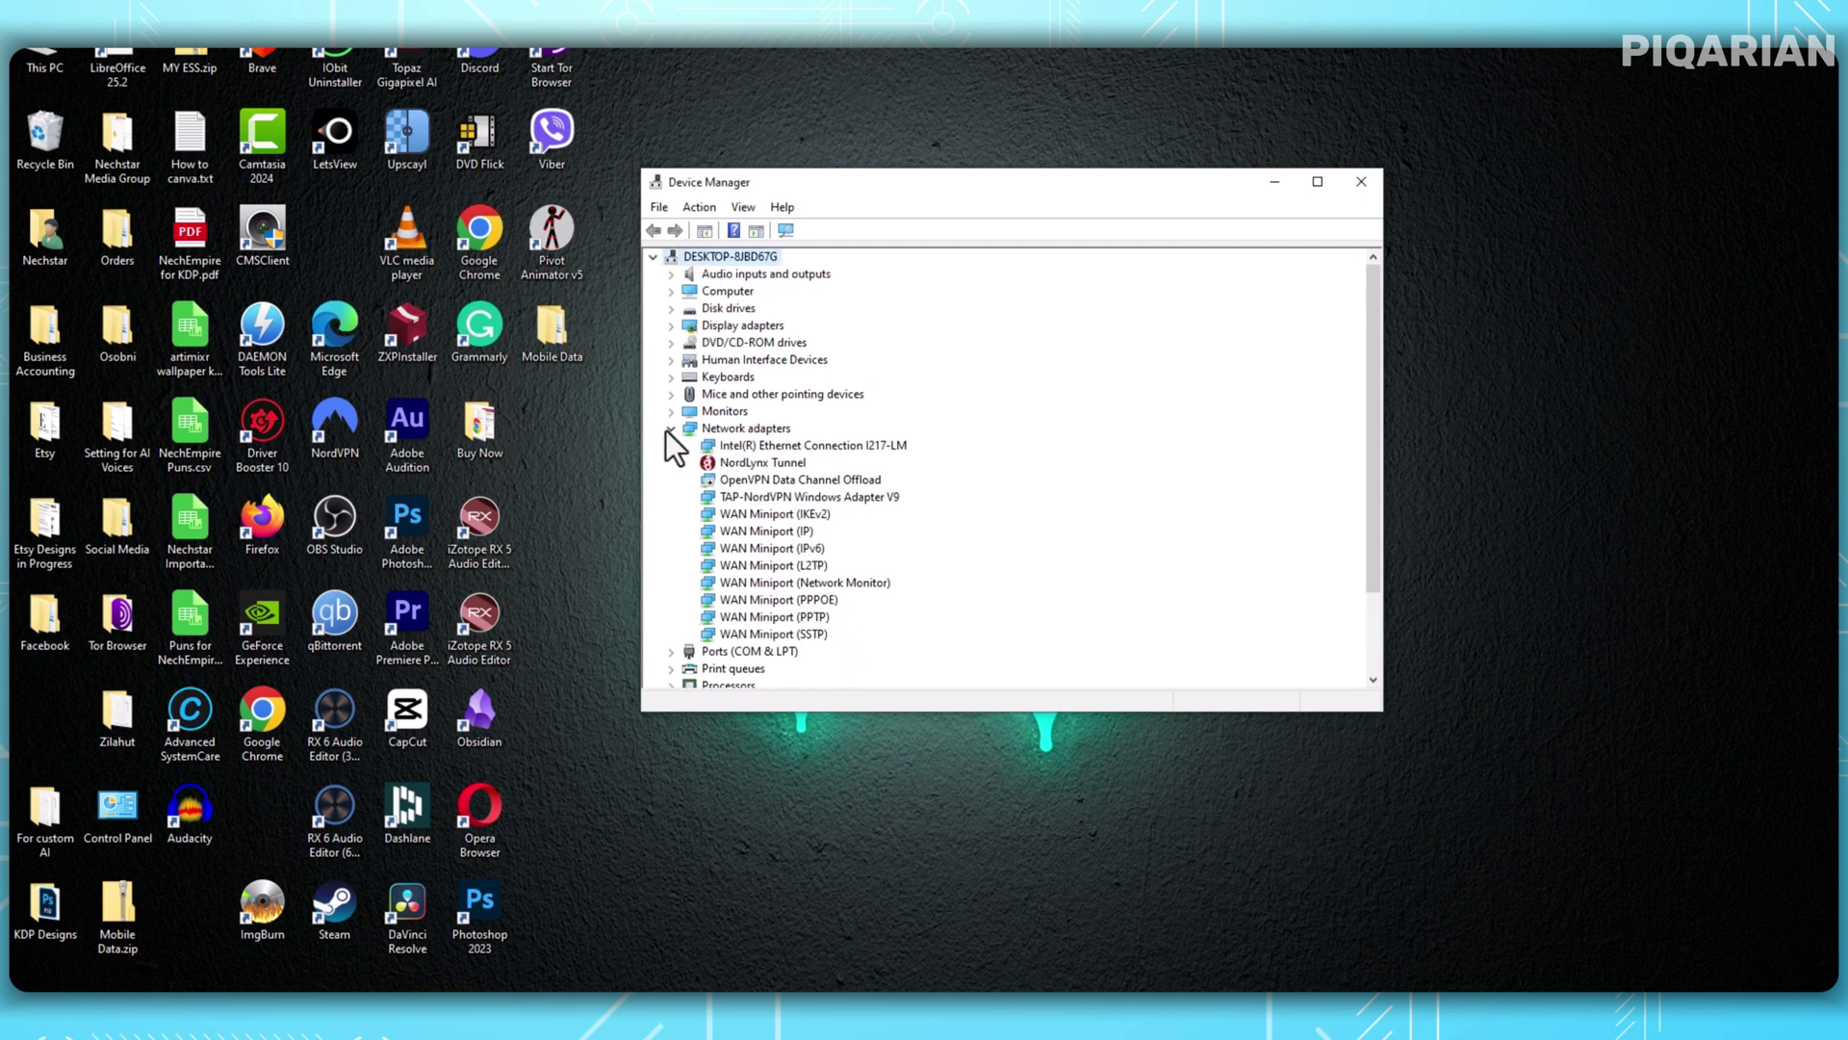
- Collapse Network adapters, expand Display adapters, and bring up the NVIDIA GeForce GT 1030 context menu
left_click(669, 429)
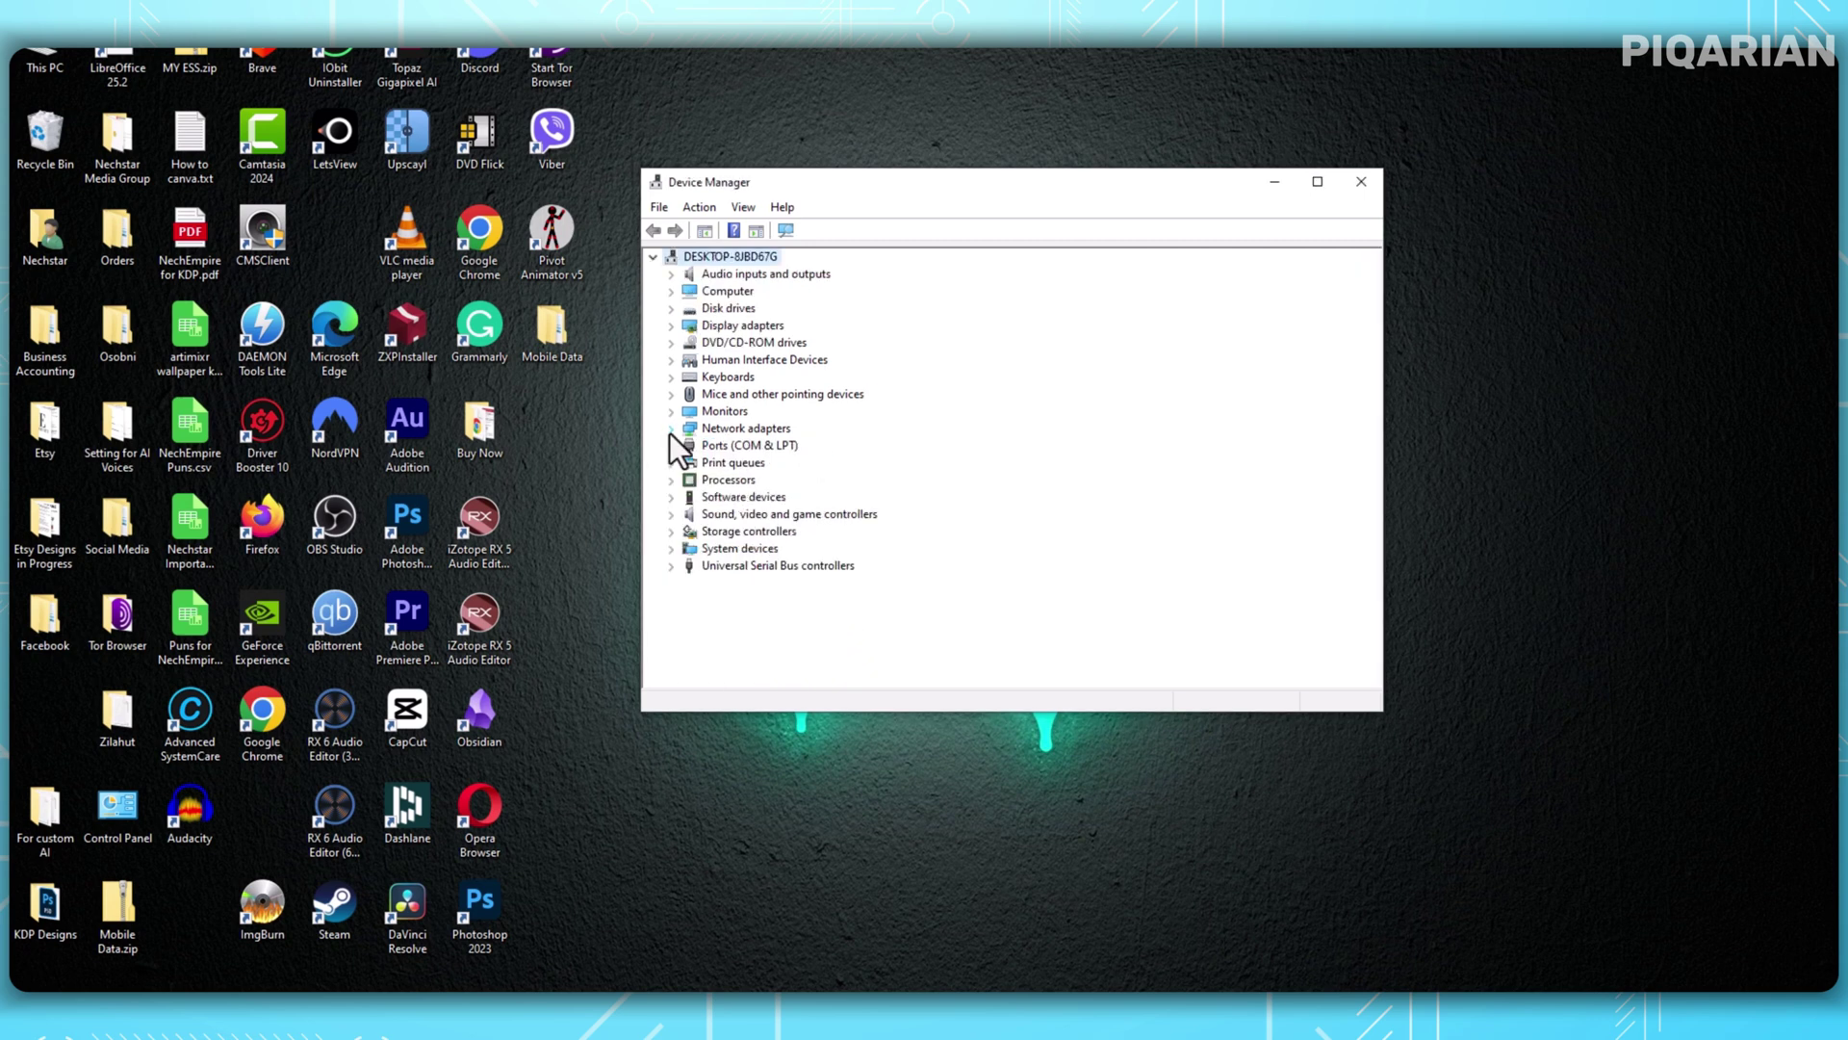
left_click(672, 328)
left_click(784, 341)
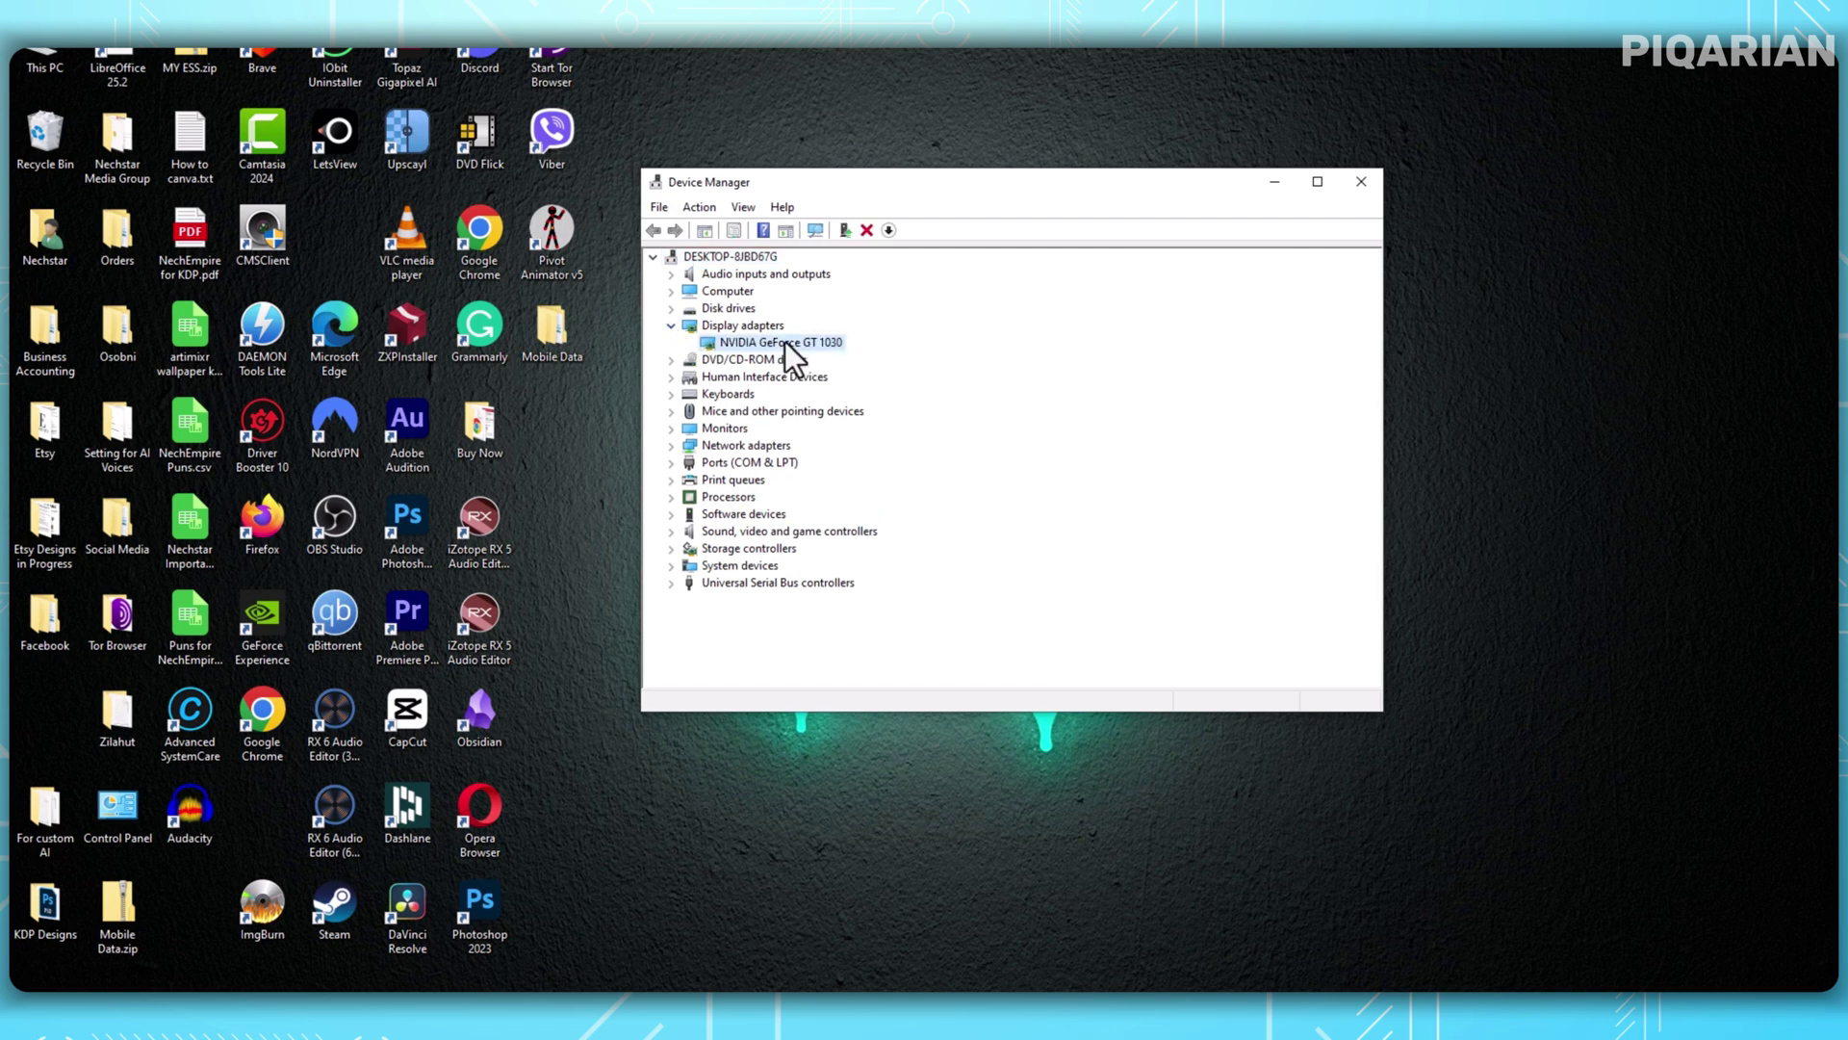
right_click(784, 341)
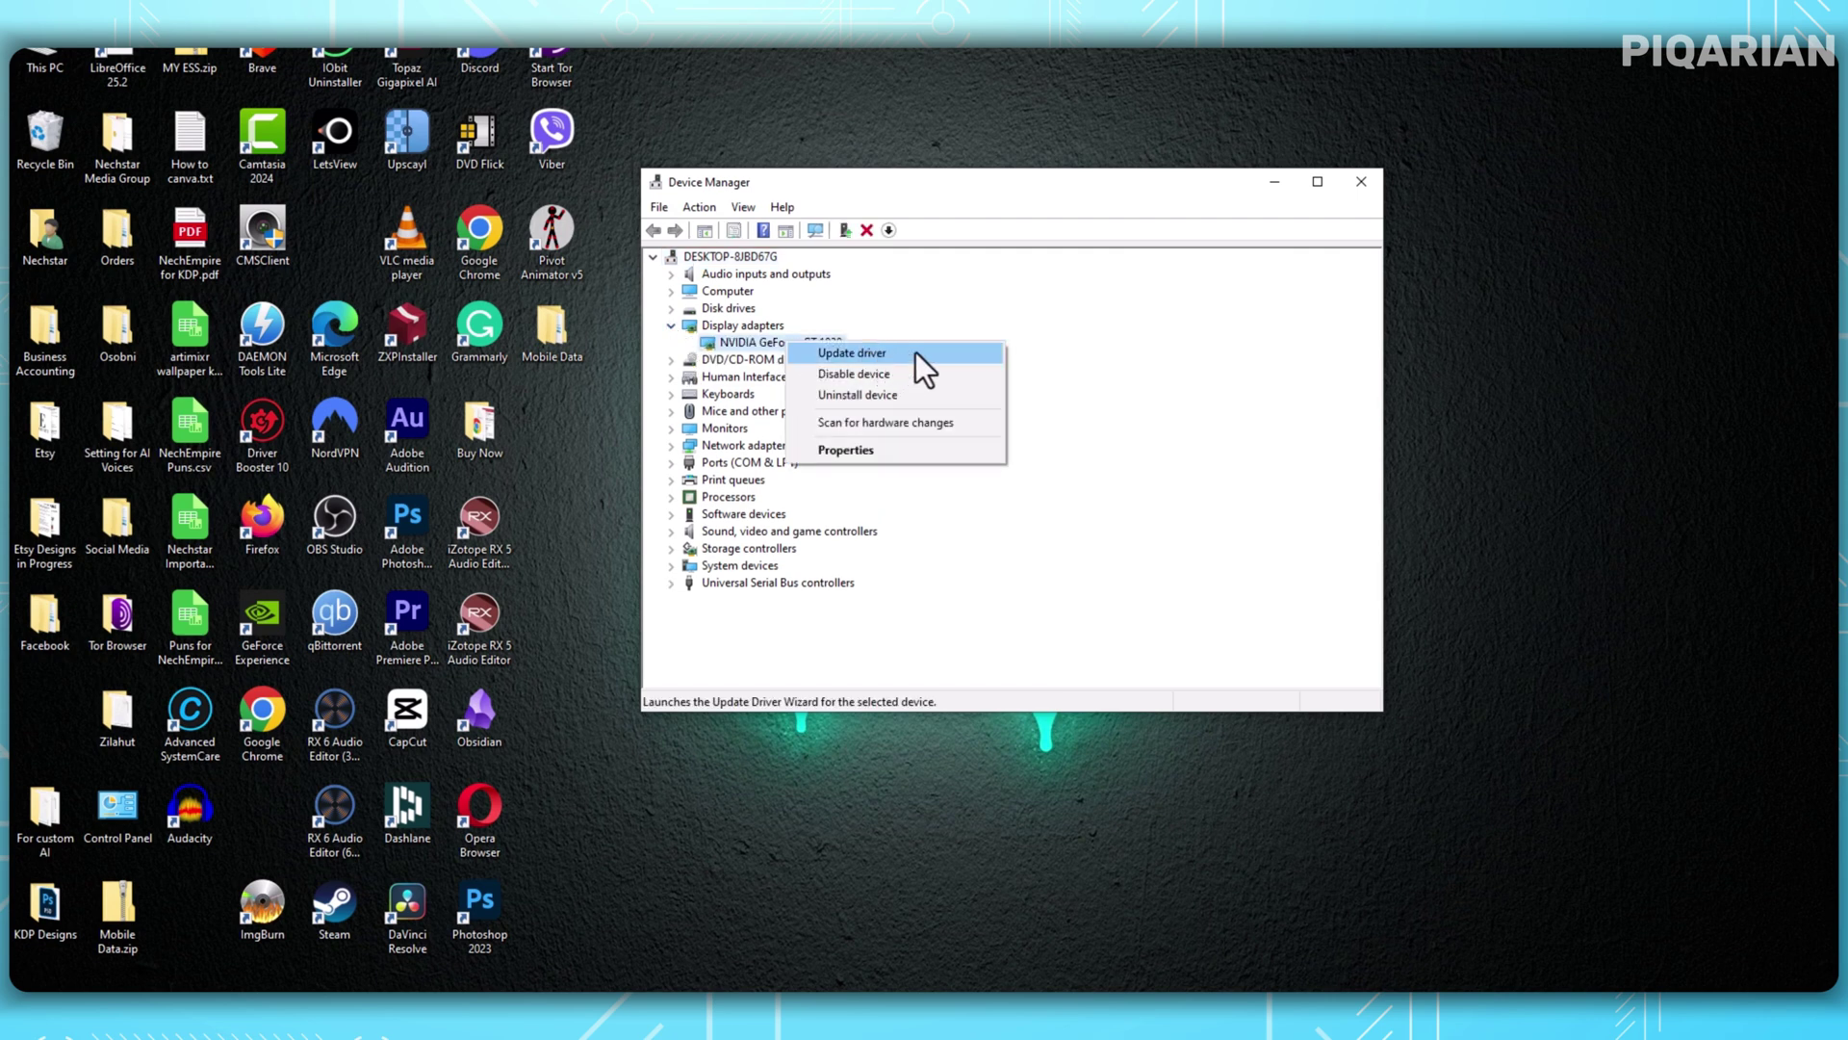